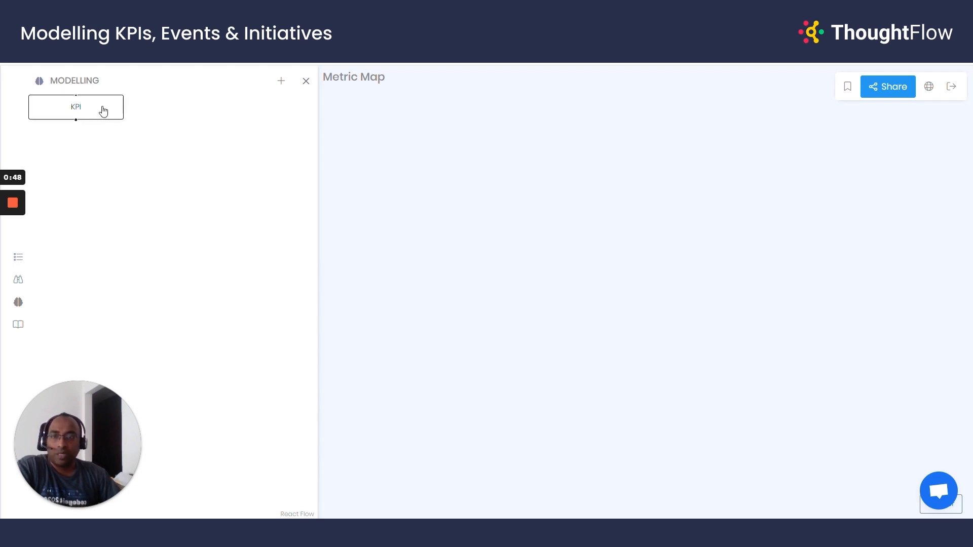
Step: Add a link property from the KPI concept to many Kpis, not allowing multiple Kpis to be linked to the same KPI
click(79, 109)
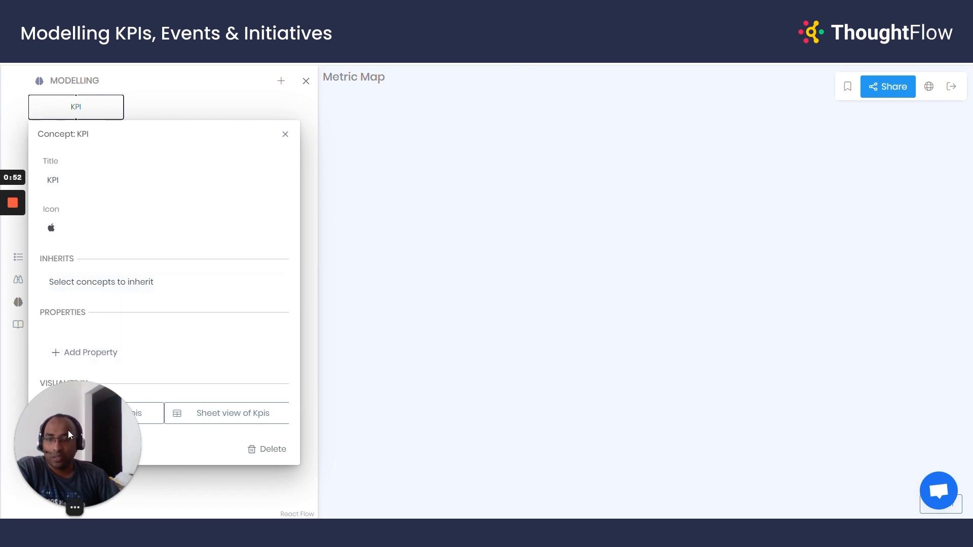
drag(68, 431, 704, 495)
click(92, 357)
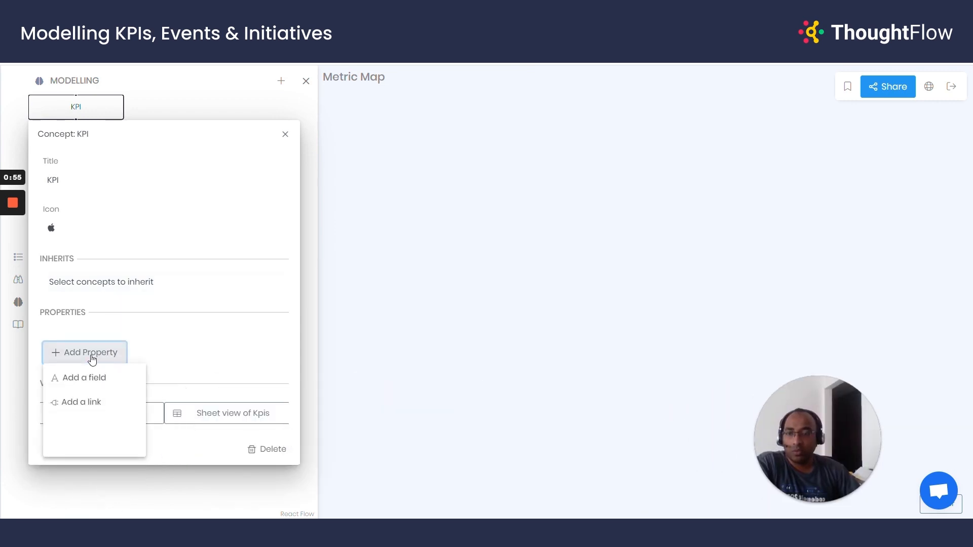
click(90, 406)
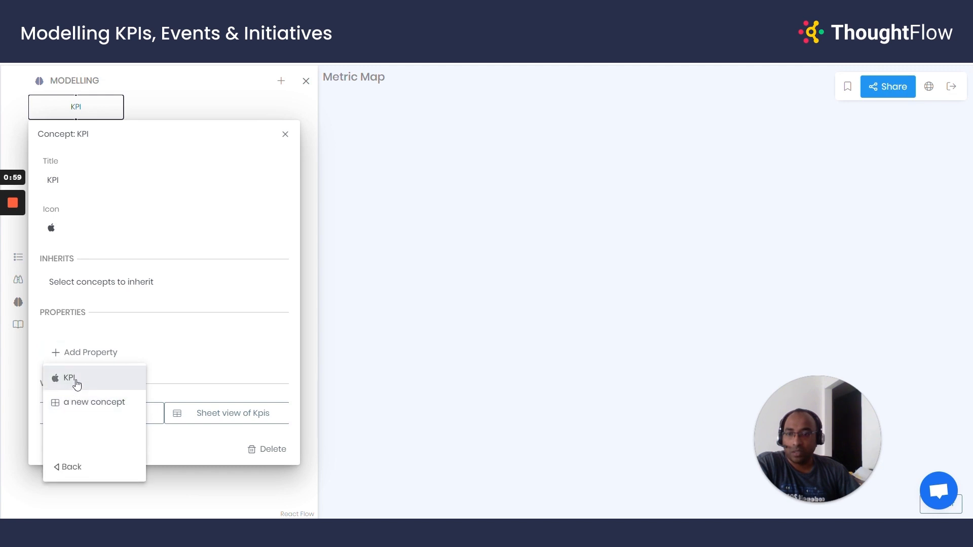
click(75, 385)
click(401, 268)
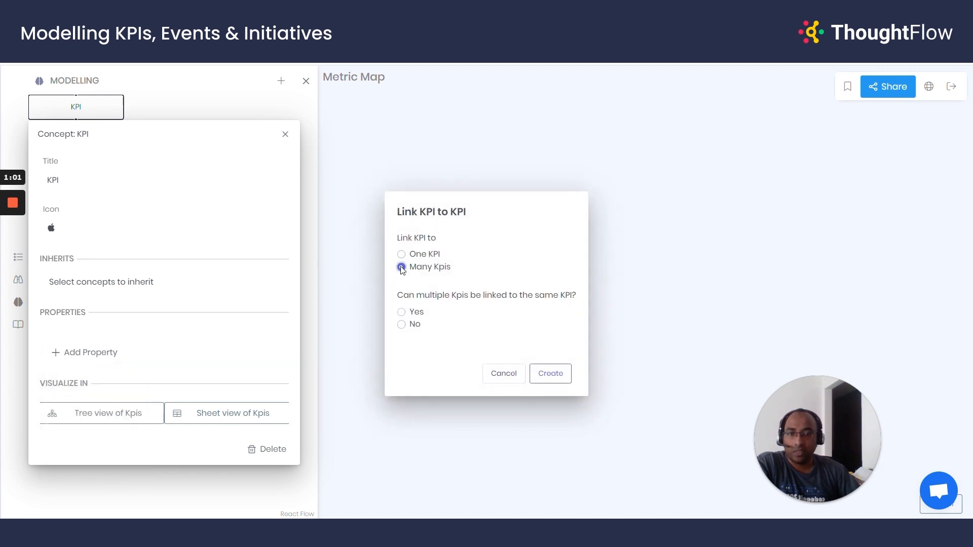
click(401, 325)
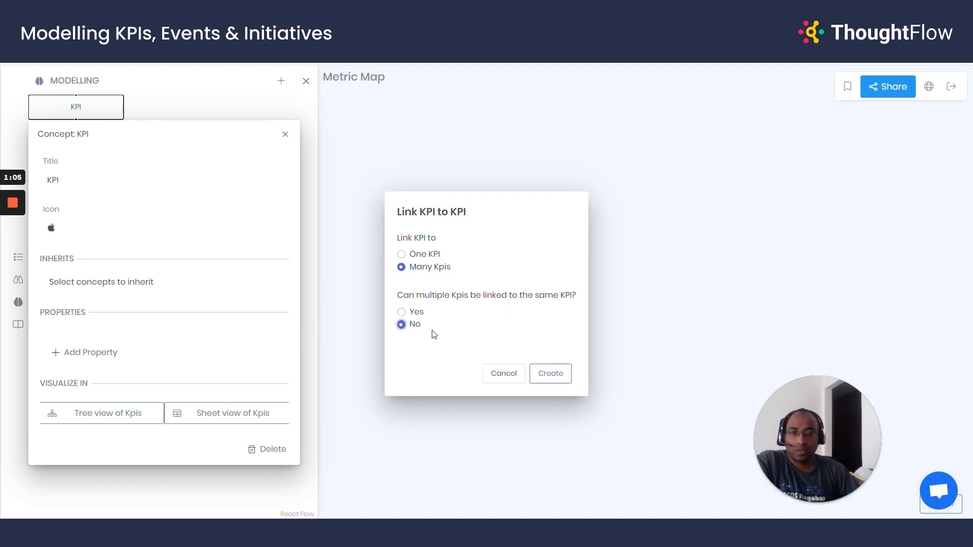
click(540, 379)
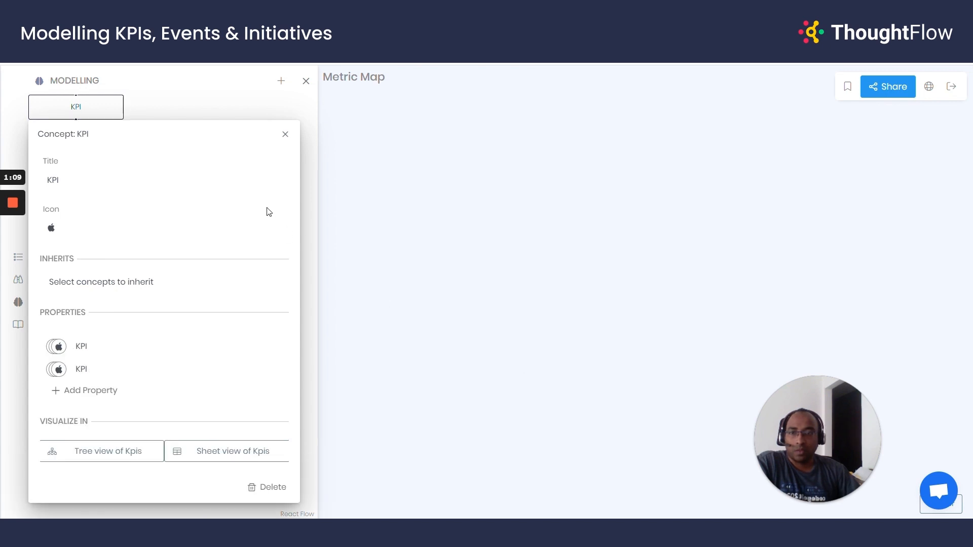
click(286, 134)
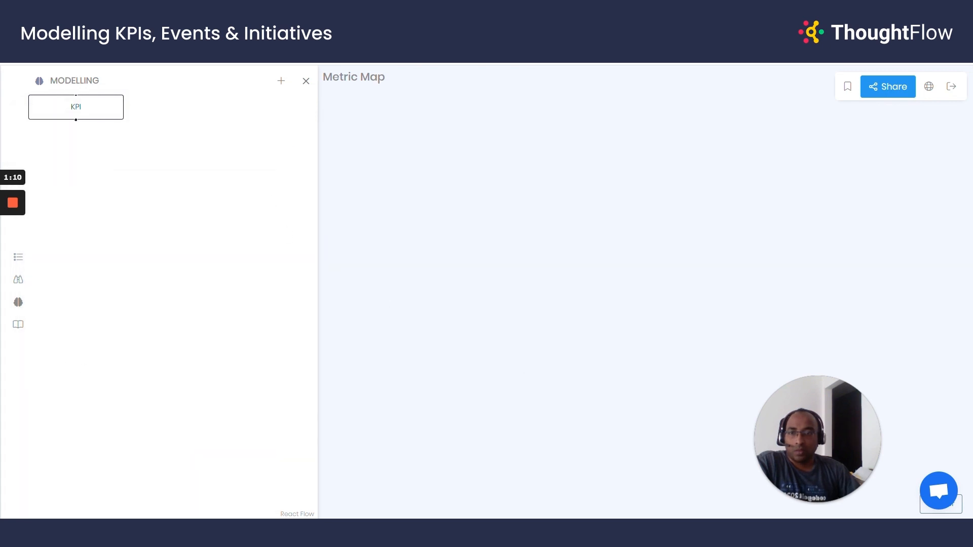
Step: Open the sheet view of Kpis and create a KPI entry named "Miro Revenue"
click(112, 109)
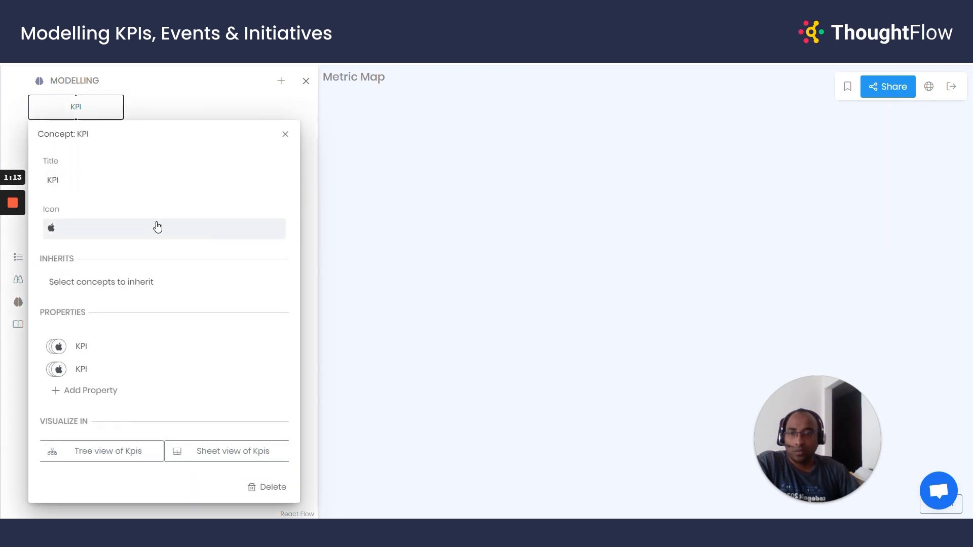
click(211, 456)
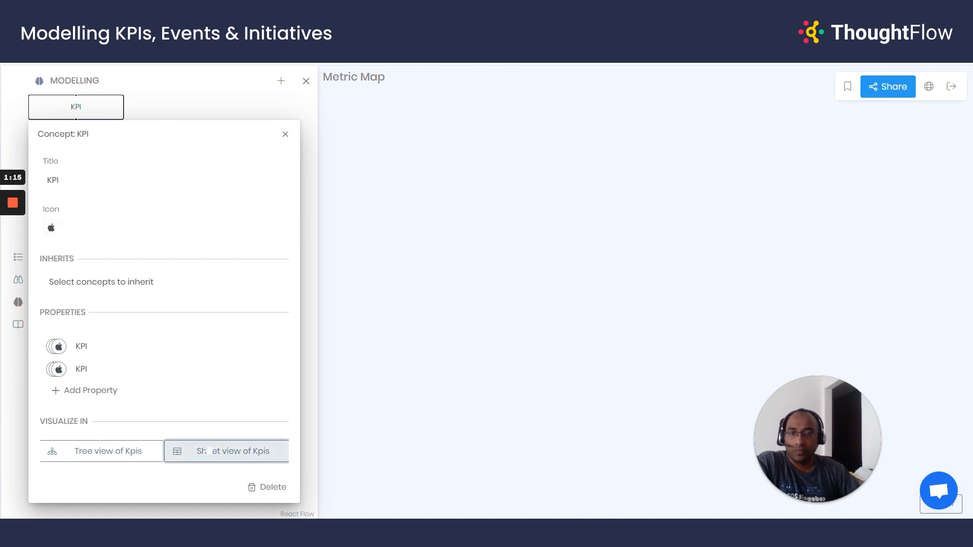
click(403, 124)
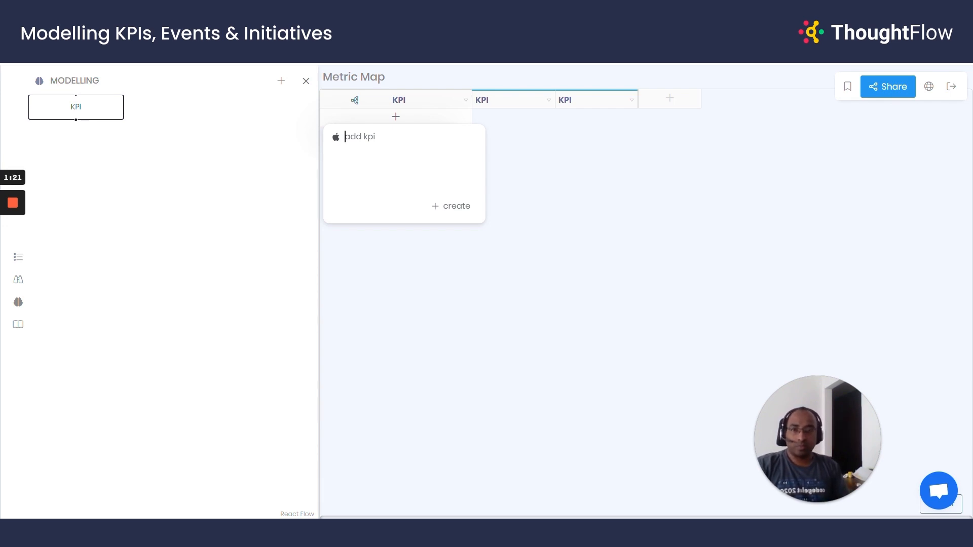
text(Miro)
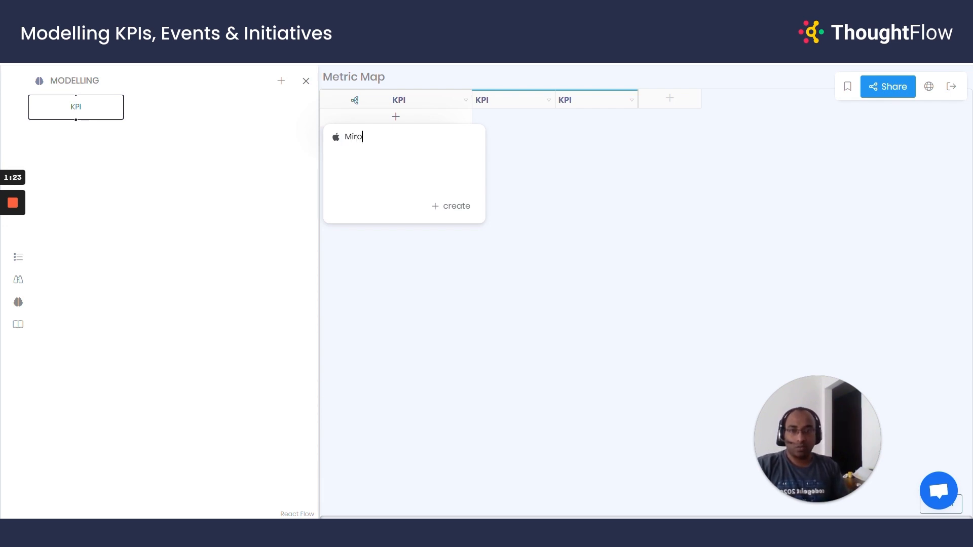
text( Revenue)
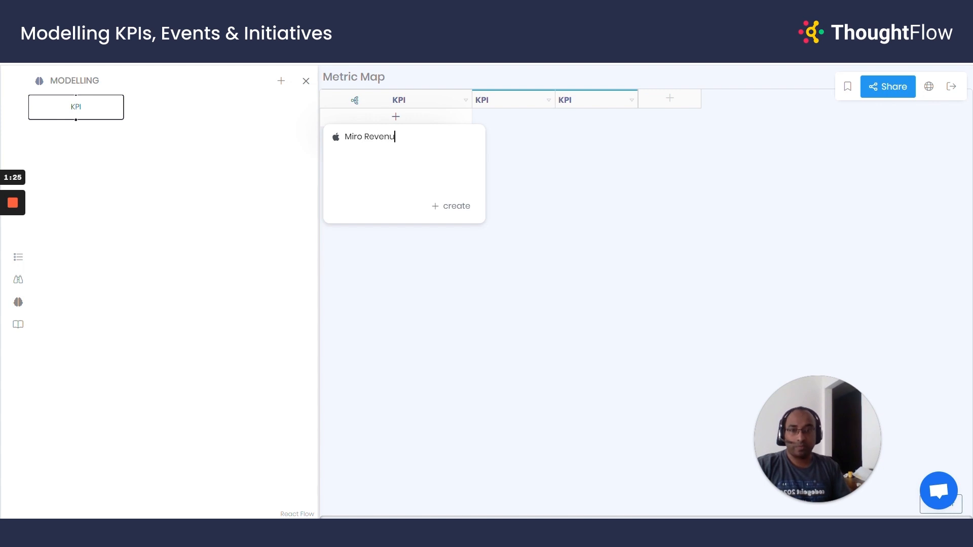
click(446, 207)
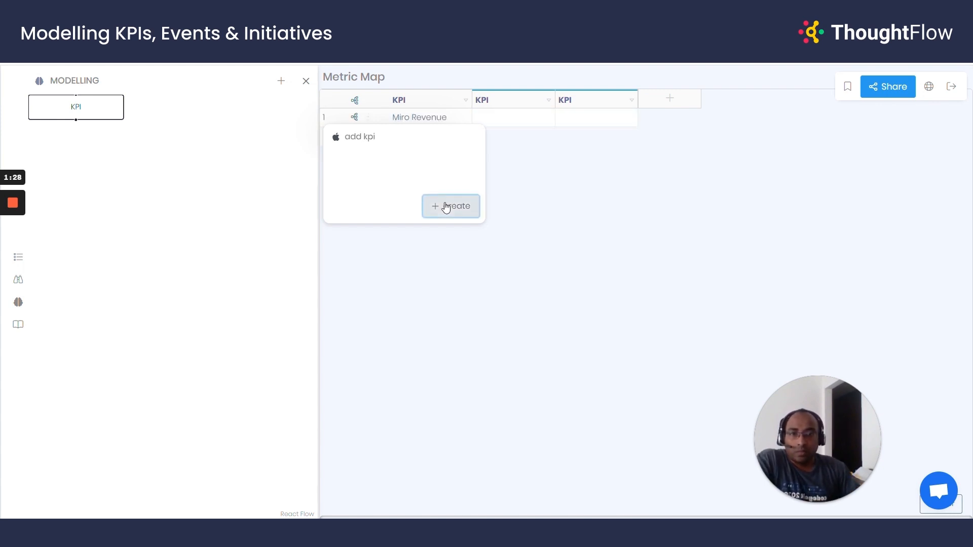
Step: Show Miro Revenue as a tree across the full canvas and add a child KPI named "New revenue"
click(354, 118)
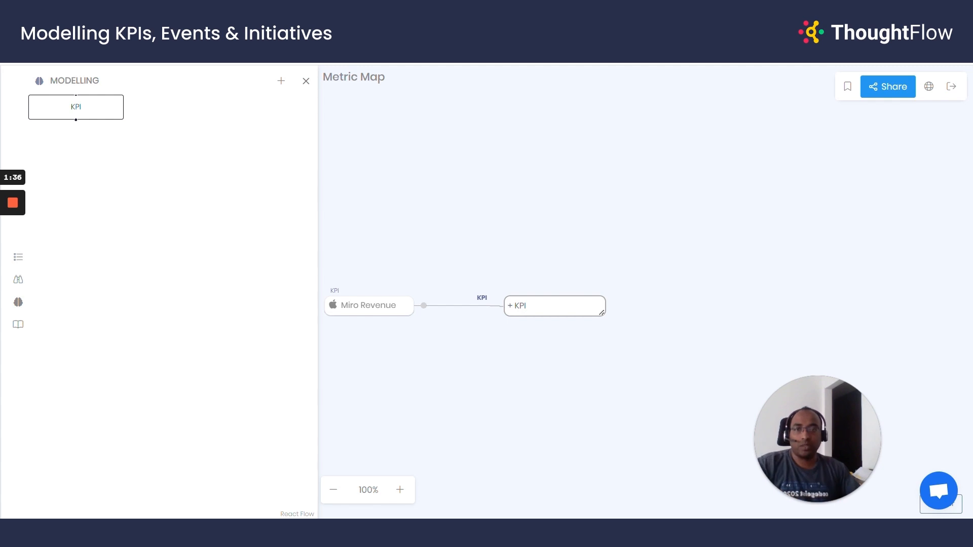
click(305, 81)
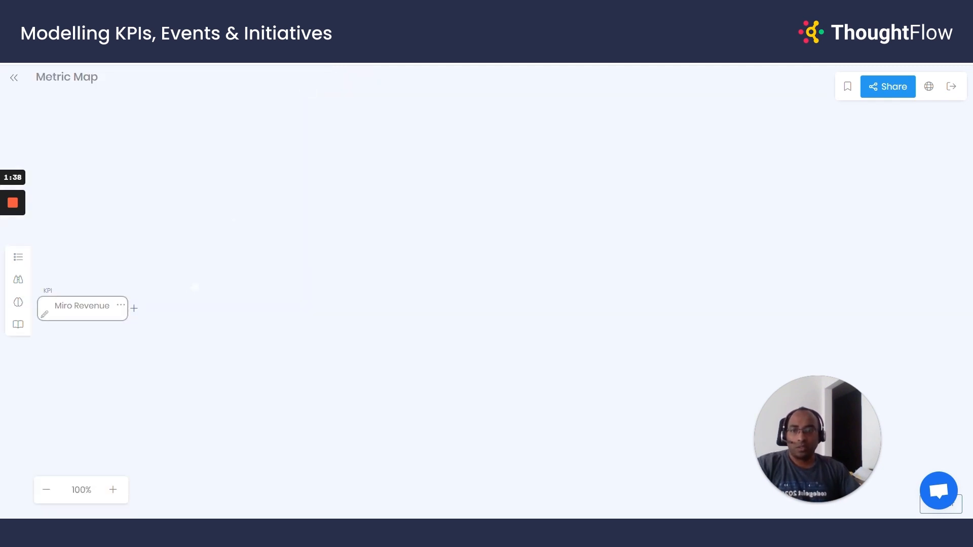
click(137, 309)
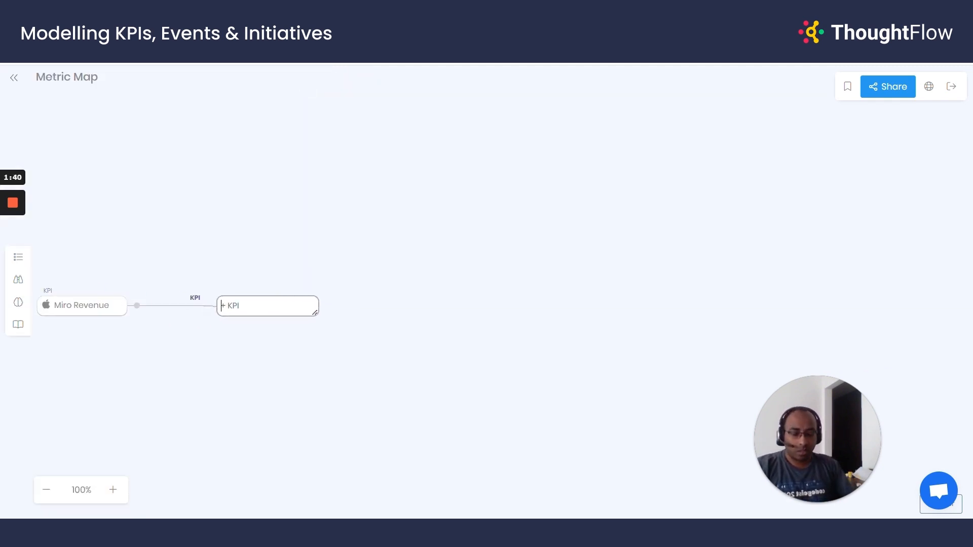
text(New)
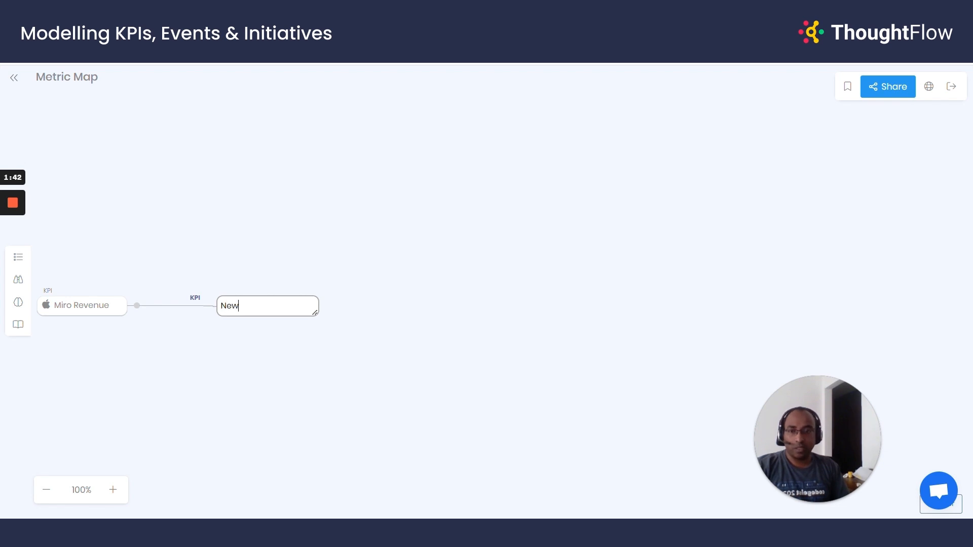
text( revenue)
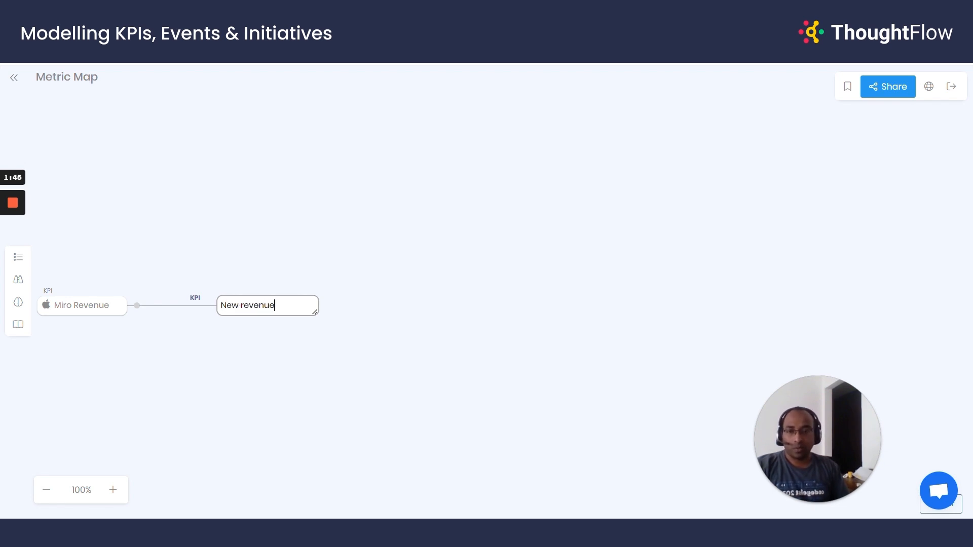
key(Return)
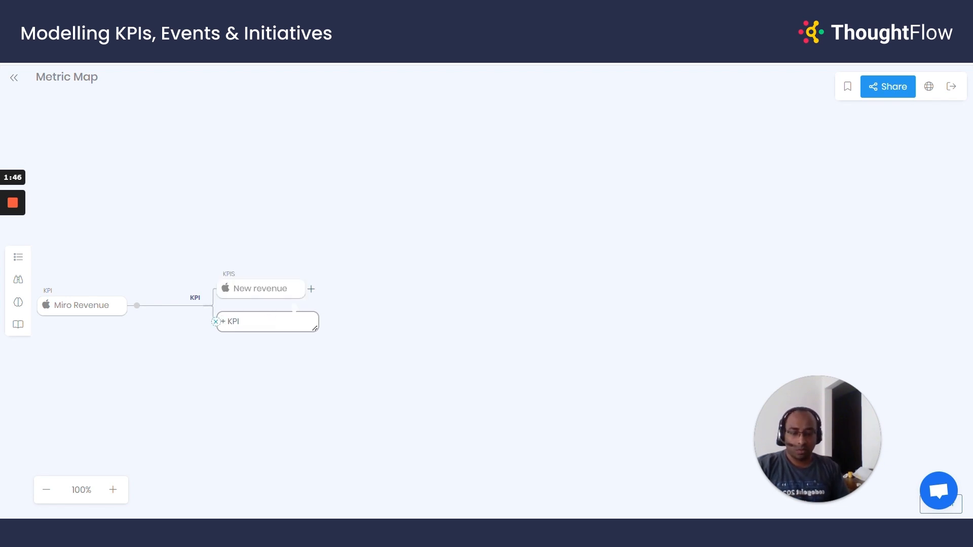
Step: Add "Recurring revenue" as a second child KPI of Miro Revenue and finish the entry
text(Revenue)
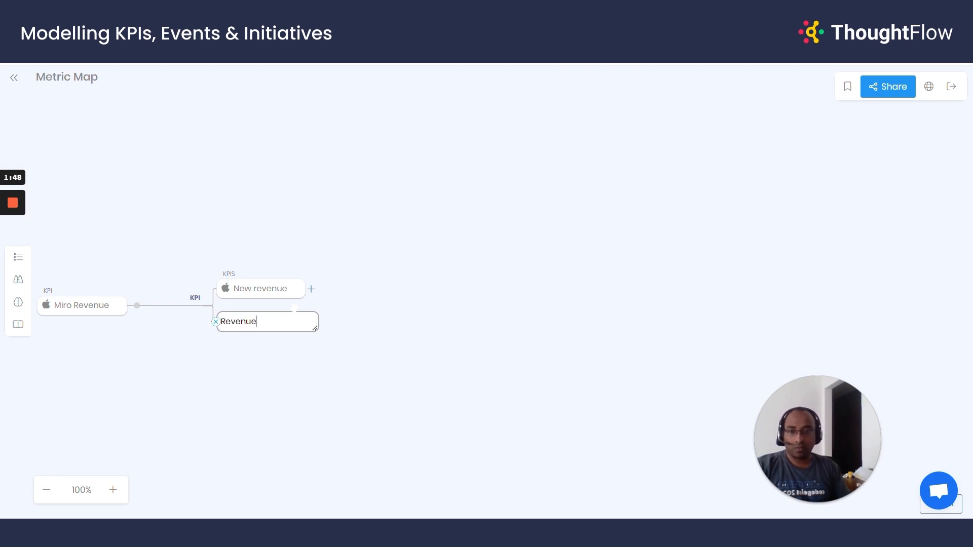
text( from)
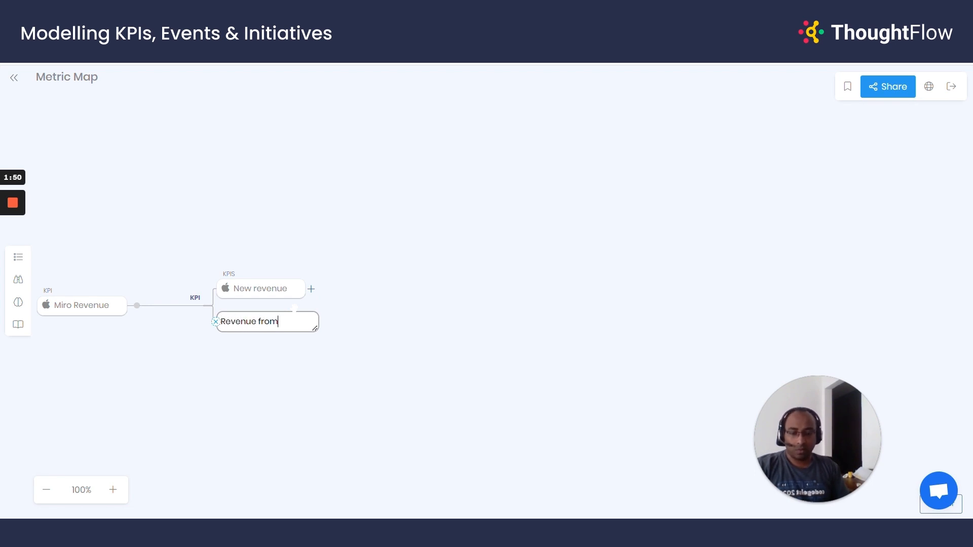
key(BackSpace)
key(BackSpace)
key(BackSpace)
key(BackSpace)
key(BackSpace)
key(BackSpace)
key(BackSpace)
key(BackSpace)
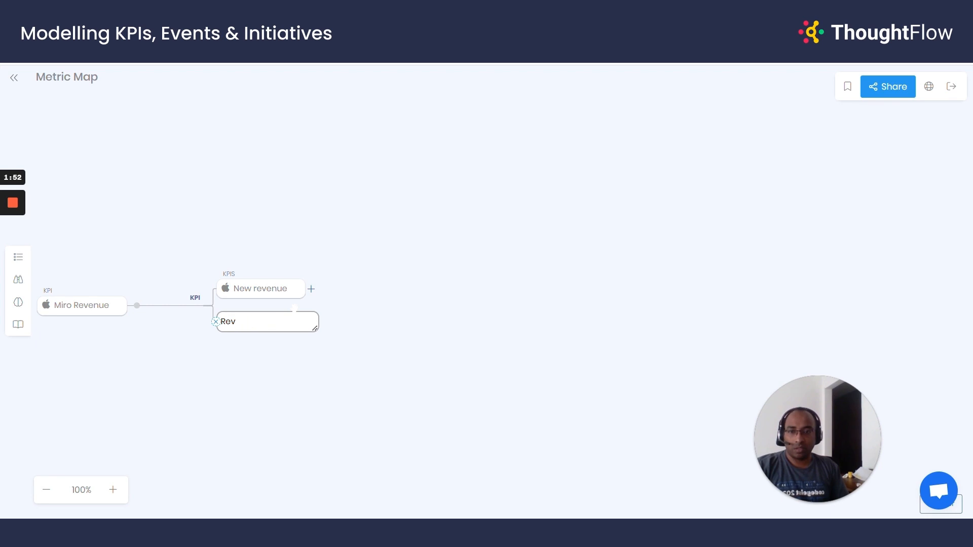
text(curring revenue)
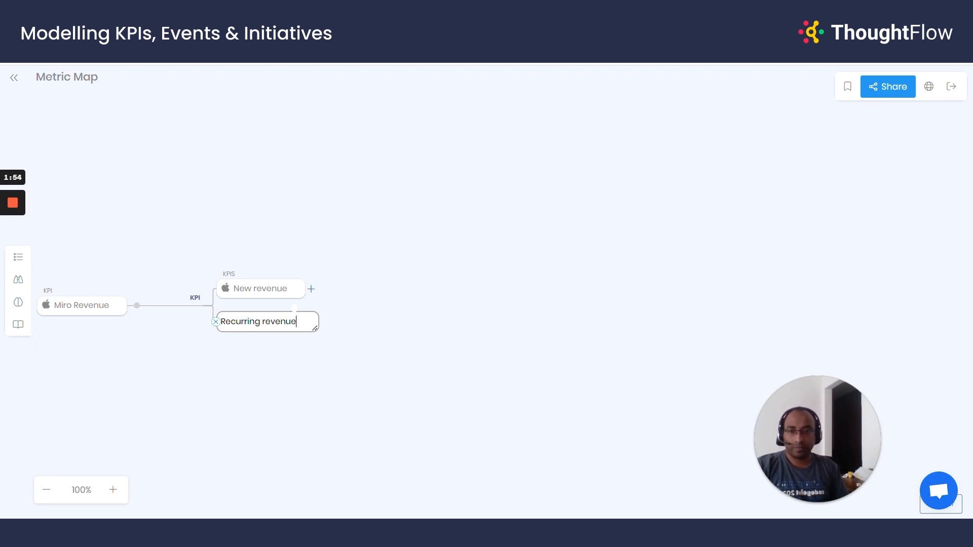
key(Return)
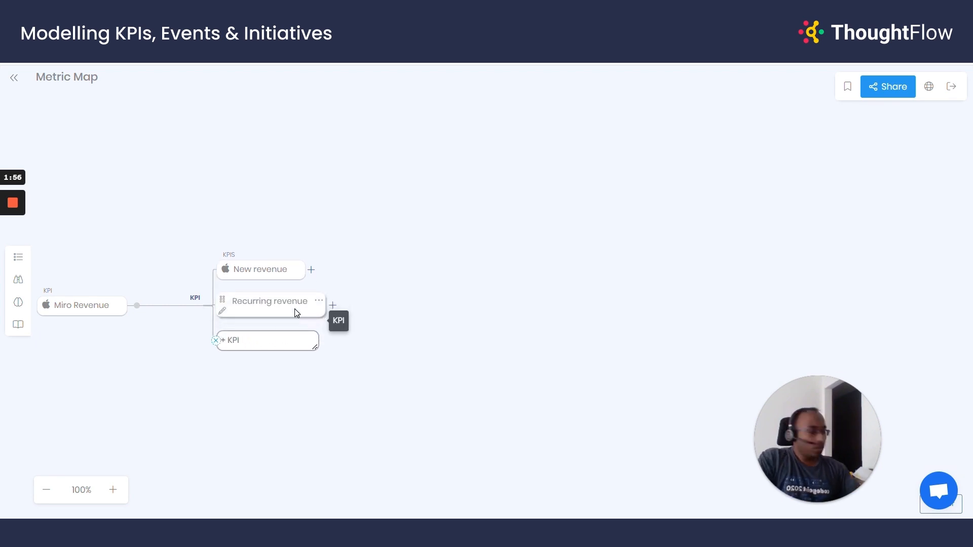
click(340, 386)
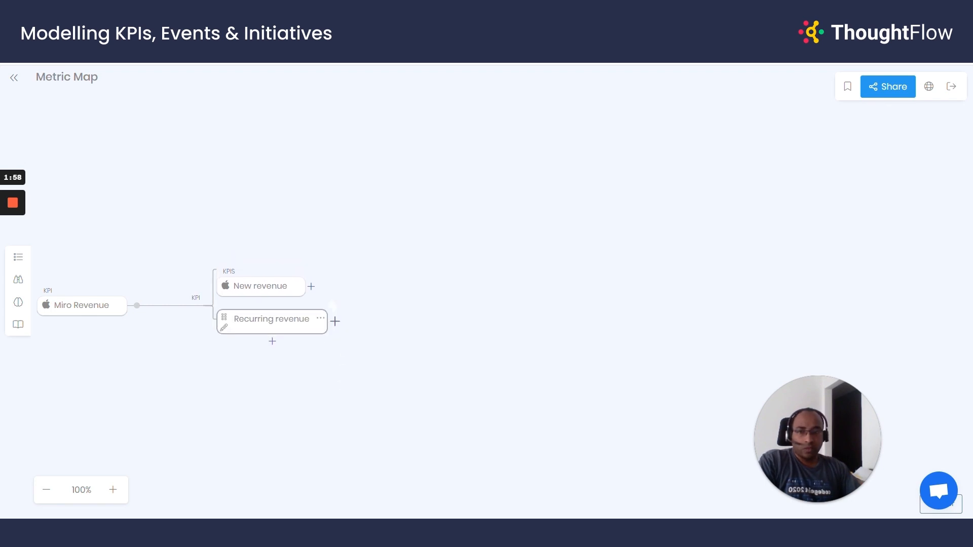
Step: Add a child KPI named "No. of upgrades" under New revenue
click(313, 287)
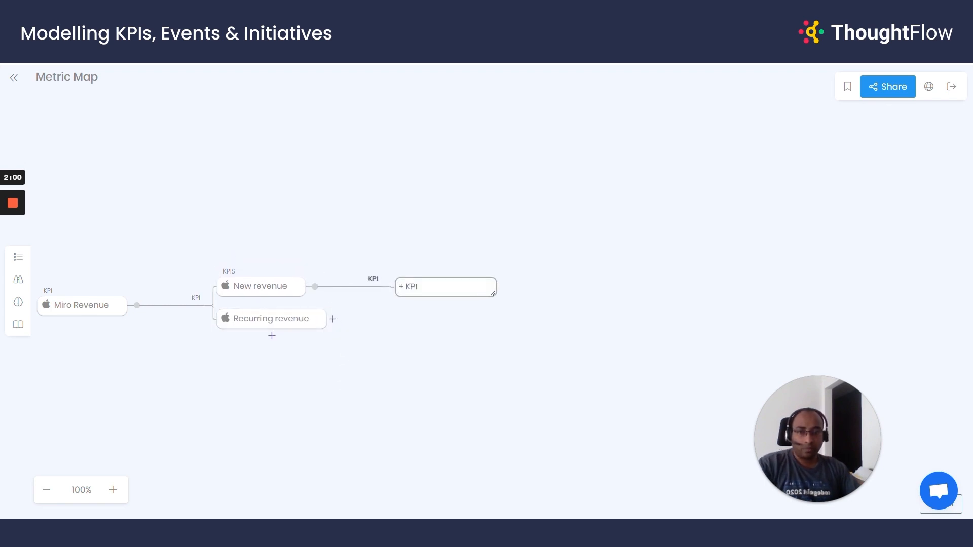
text(No)
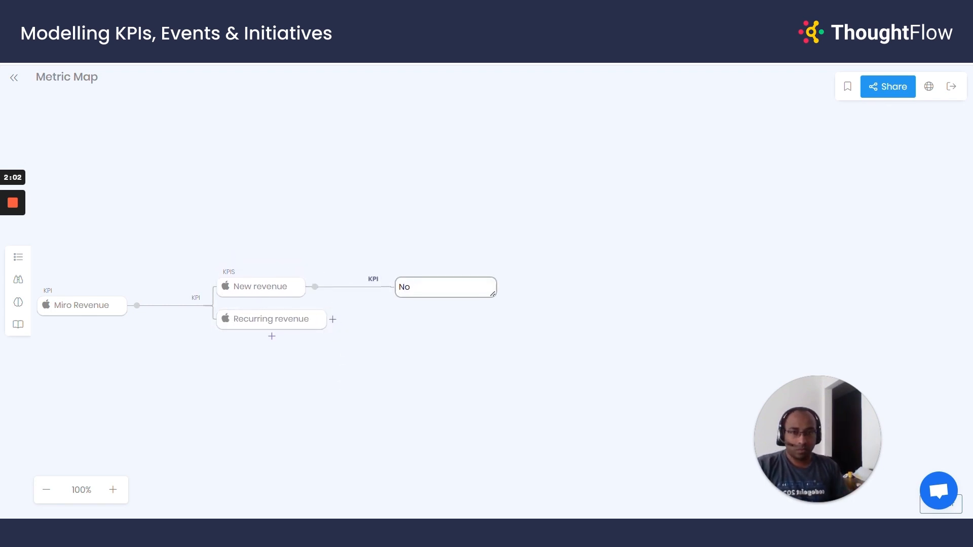
text(. of upgrades)
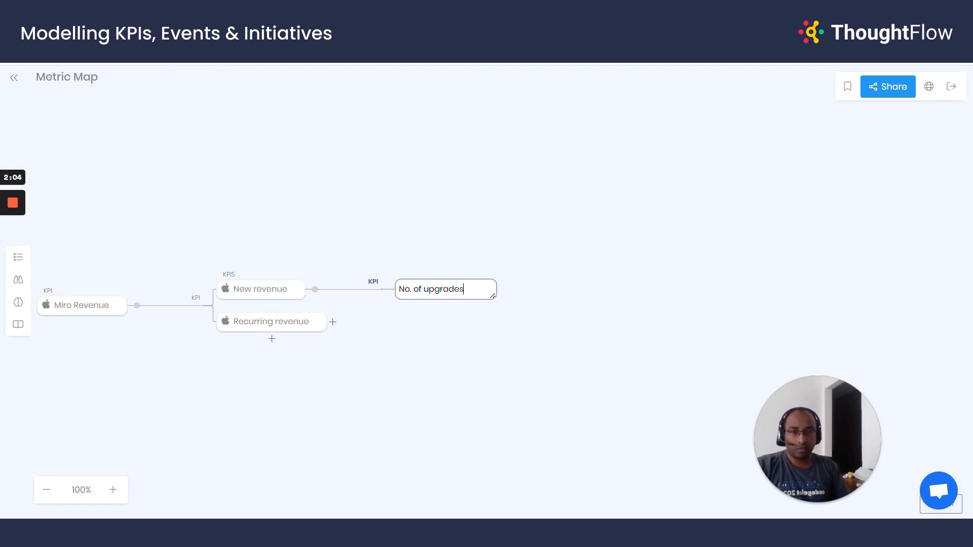
key(Return)
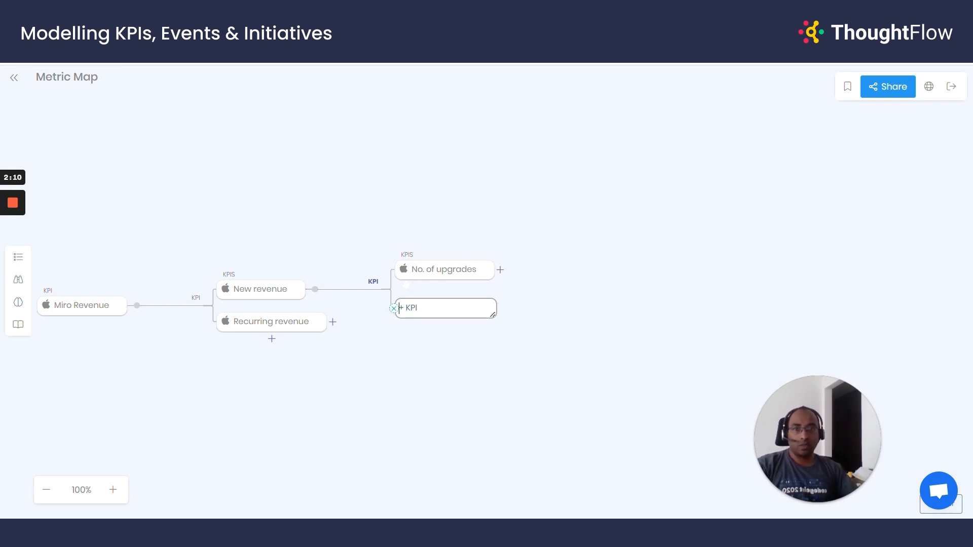
Step: Open miro.com/pricing in a new browser tab and examine the prices and features of the plans
key(ctrl+t)
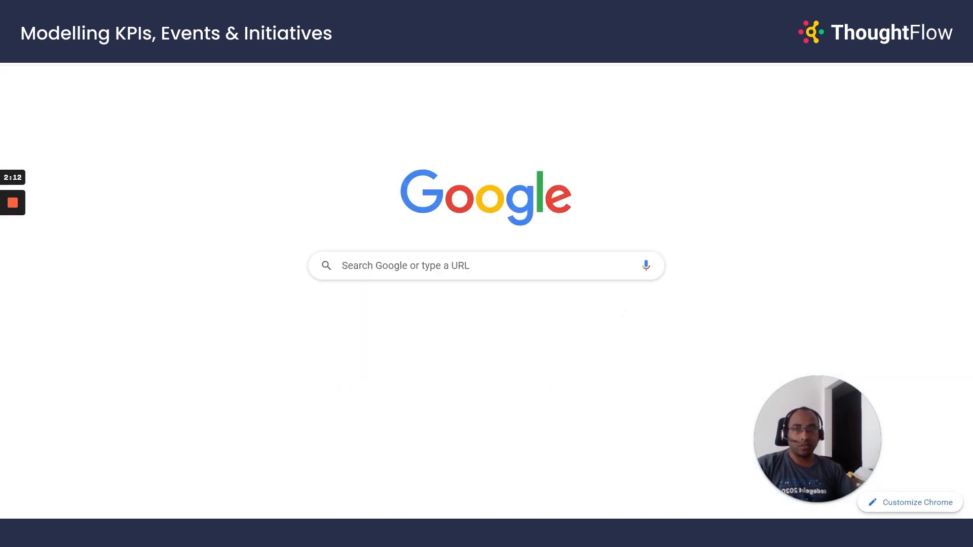
text(miro.com)
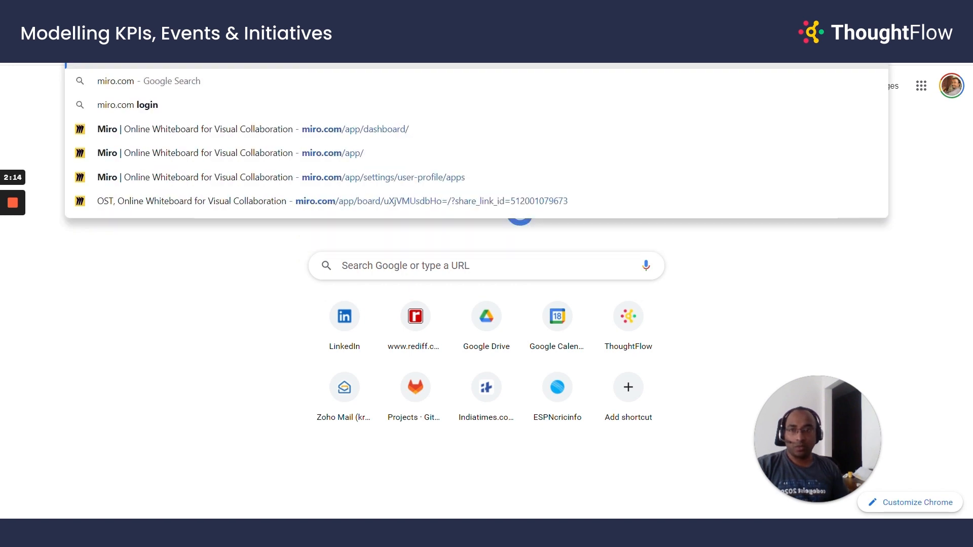
text(/proci)
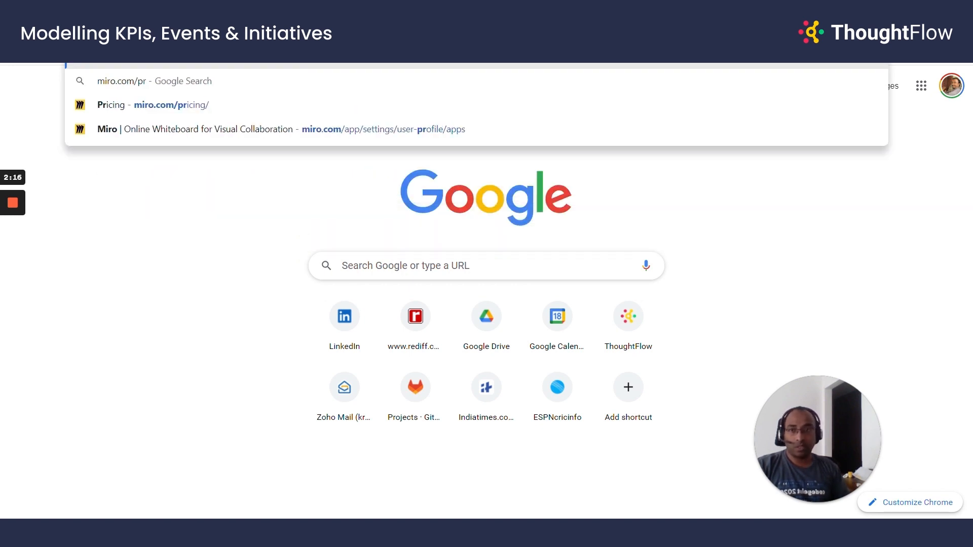
key(BackSpace)
key(BackSpace)
key(BackSpace)
key(BackSpace)
text(ricing)
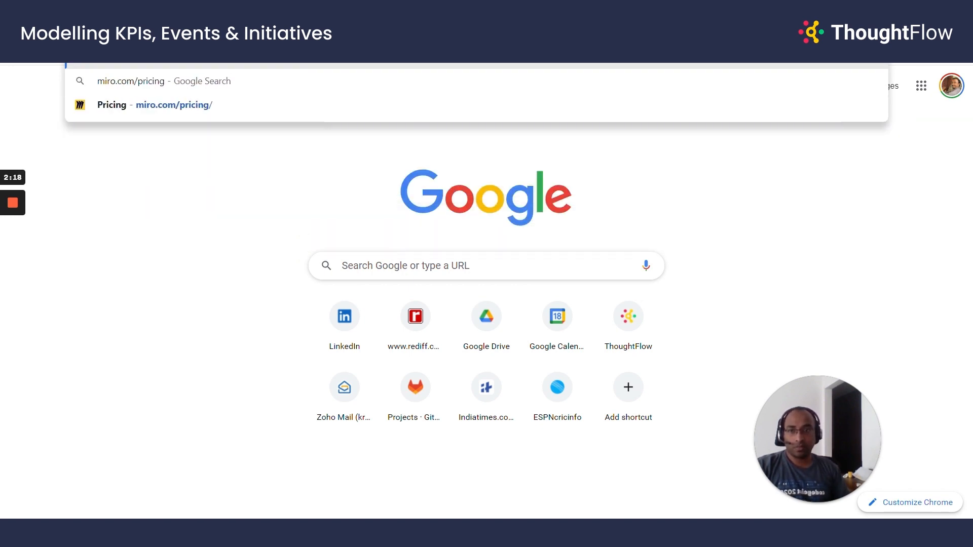
key(Return)
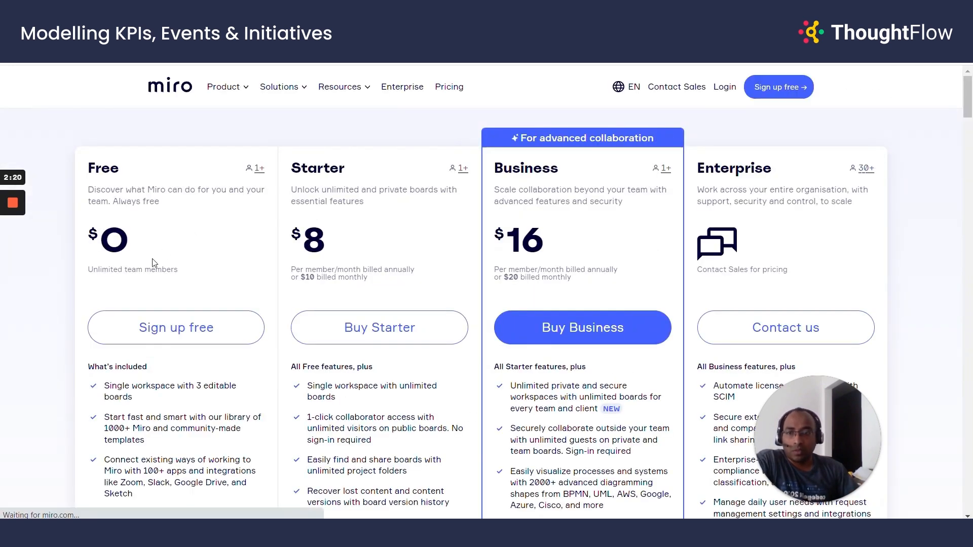
scroll(153, 263, down, 1)
scroll(153, 264, up, 1)
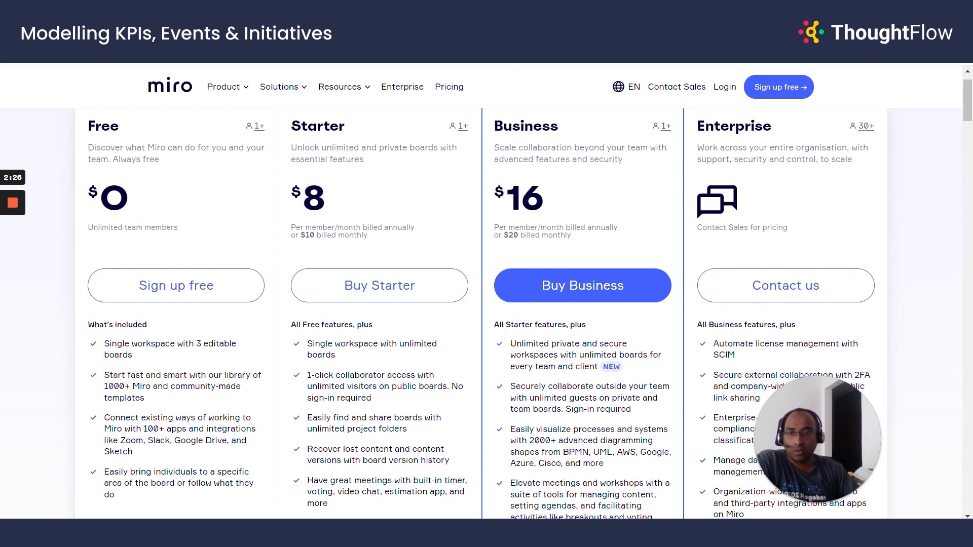
Step: Return to the ThoughtFlow metric map and add "No. of seats" as a second child KPI of New revenue
click(77, 9)
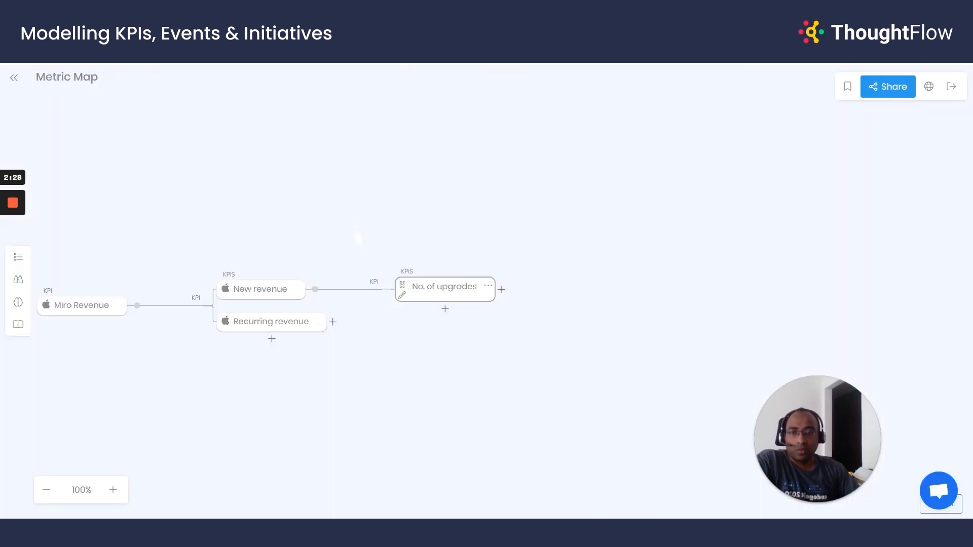
drag(358, 239, 387, 212)
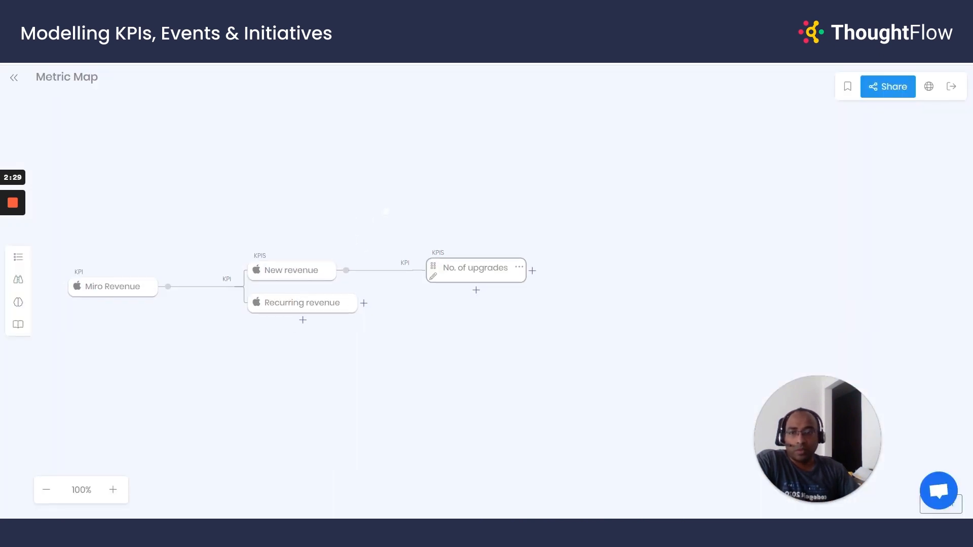
click(478, 285)
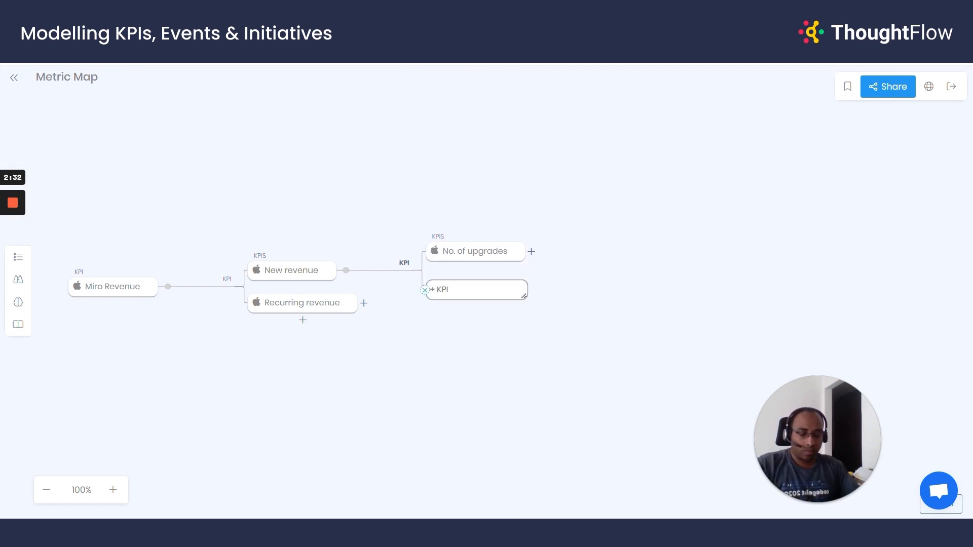
text(No. of seats)
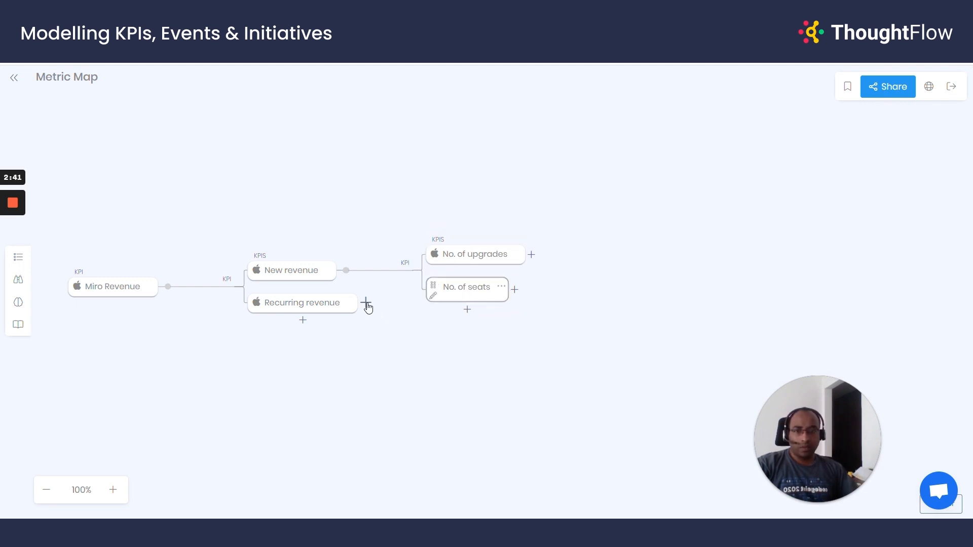
Step: Add a child KPI named "No. of renewals" under Recurring revenue and finish the entry
click(367, 306)
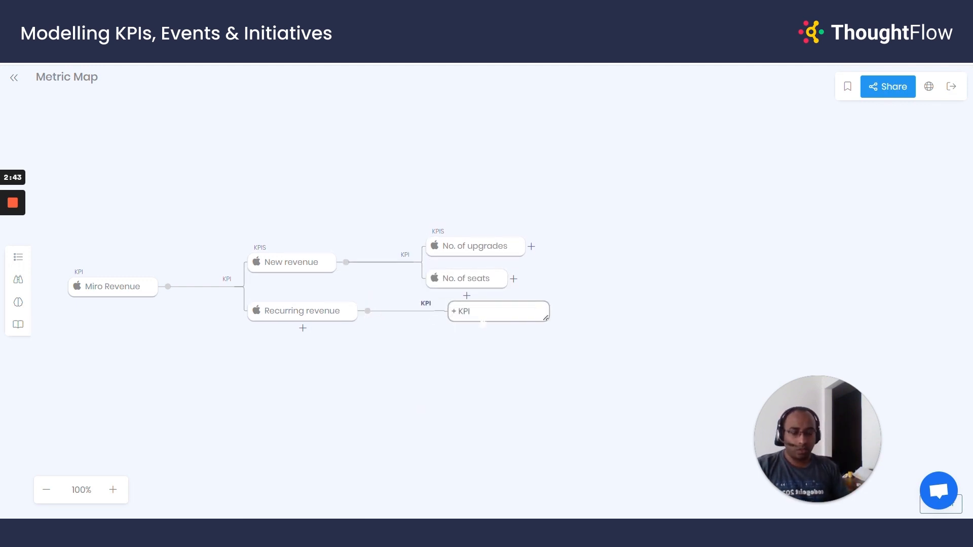
text(No. of renewals)
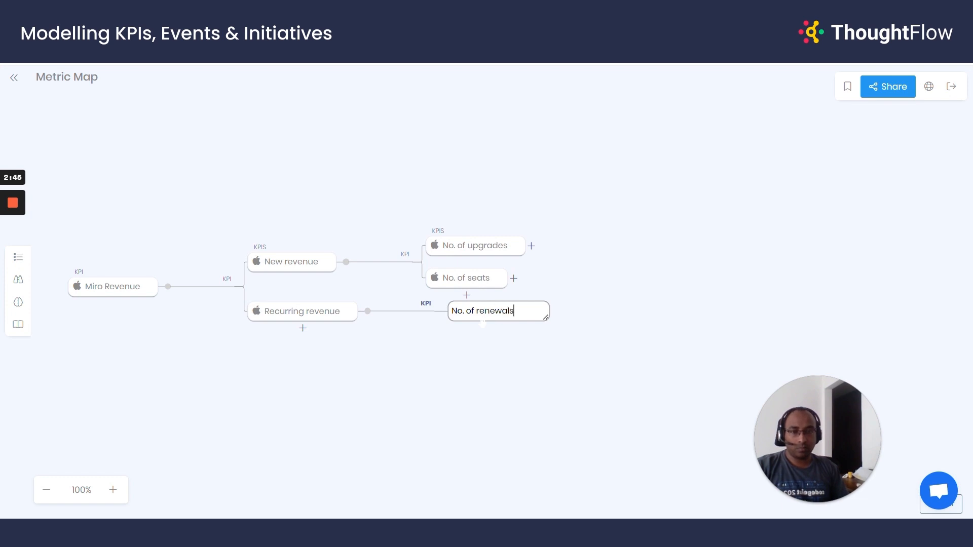
key(Return)
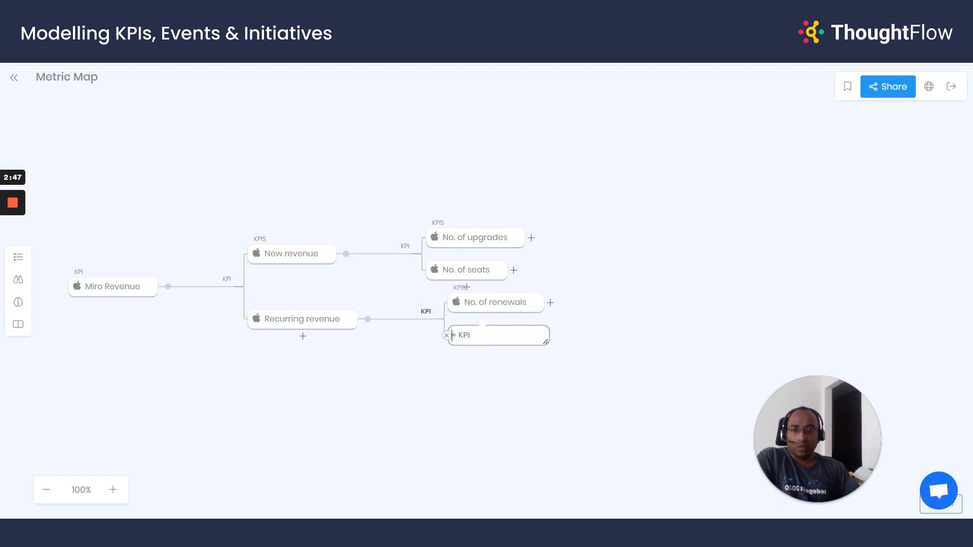
key(Escape)
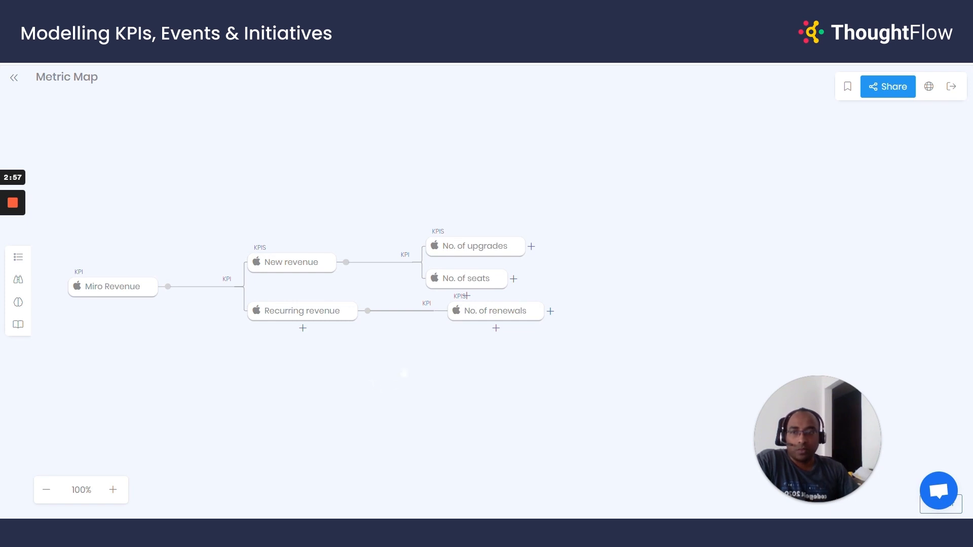
Step: Add a child KPI "How many users are making more than 3 maps?" under No. of upgrades and finish the entry
drag(467, 295, 450, 286)
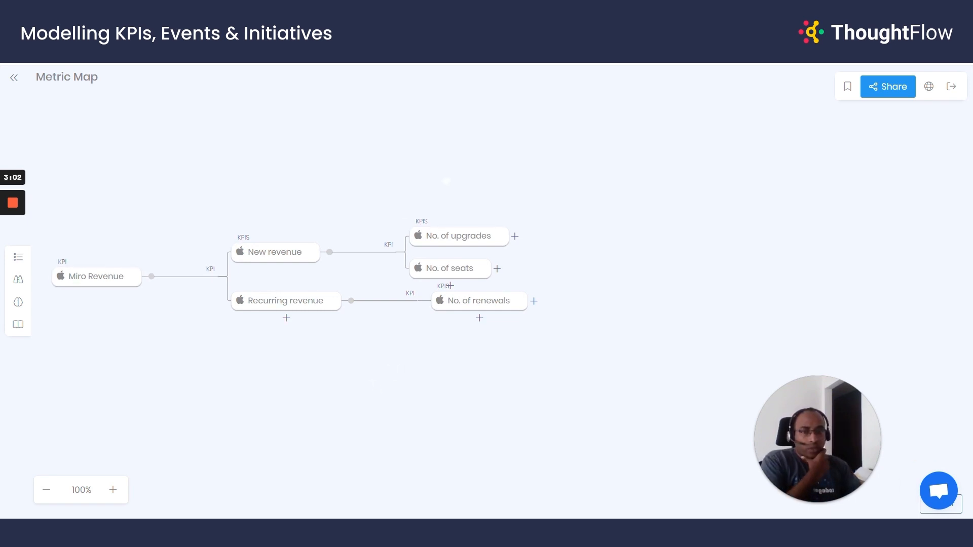
mouse_move(446, 180)
mouse_down()
mouse_move(418, 178)
mouse_move(432, 181)
mouse_up()
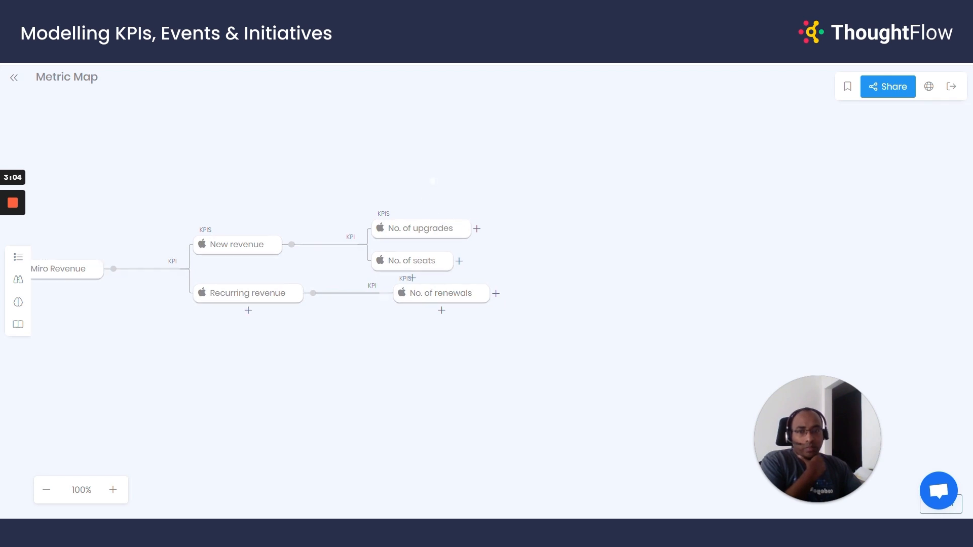
click(479, 229)
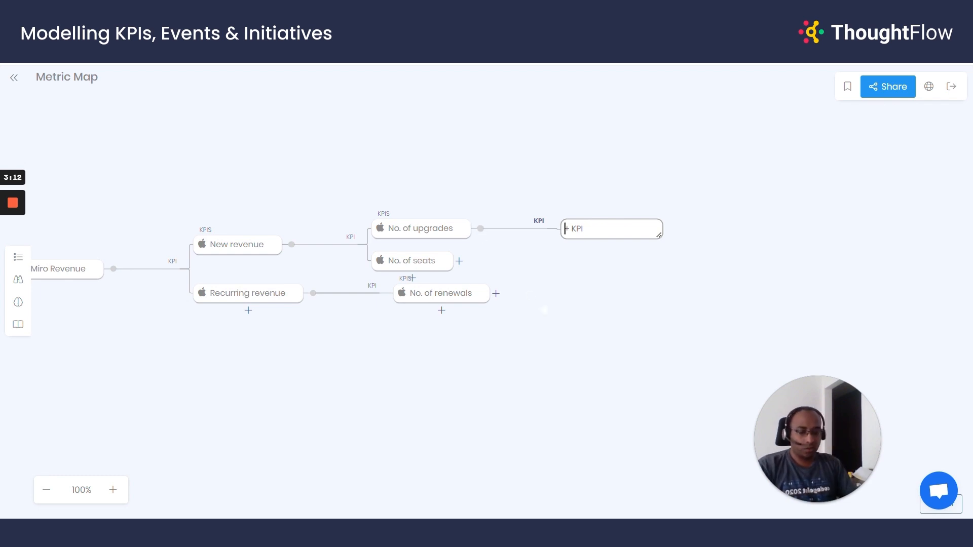
text(How many use)
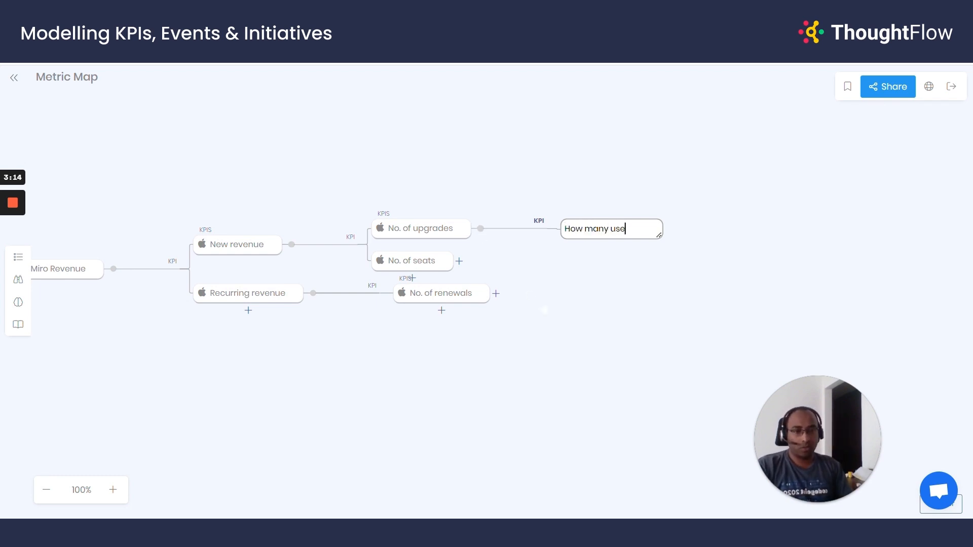
text(rs are making m)
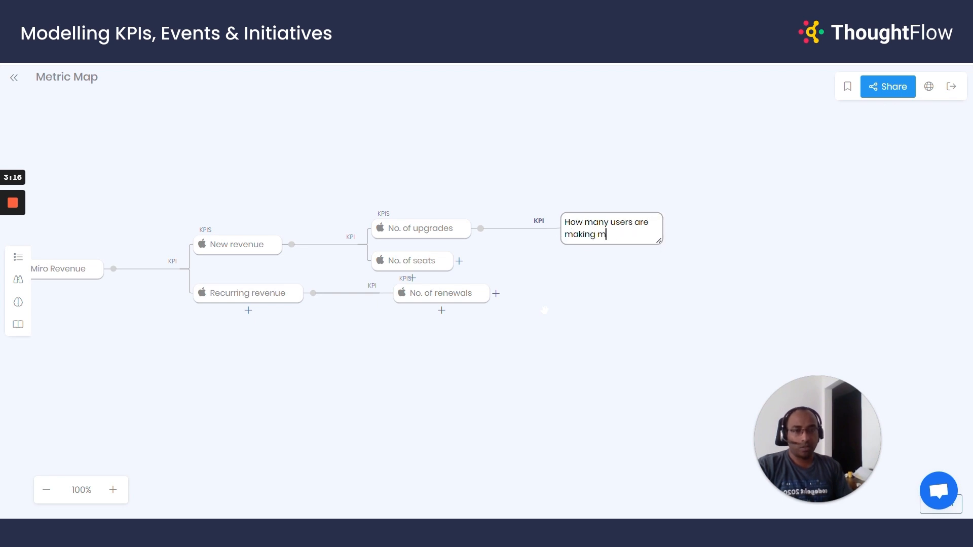
text(ore than 3 map)
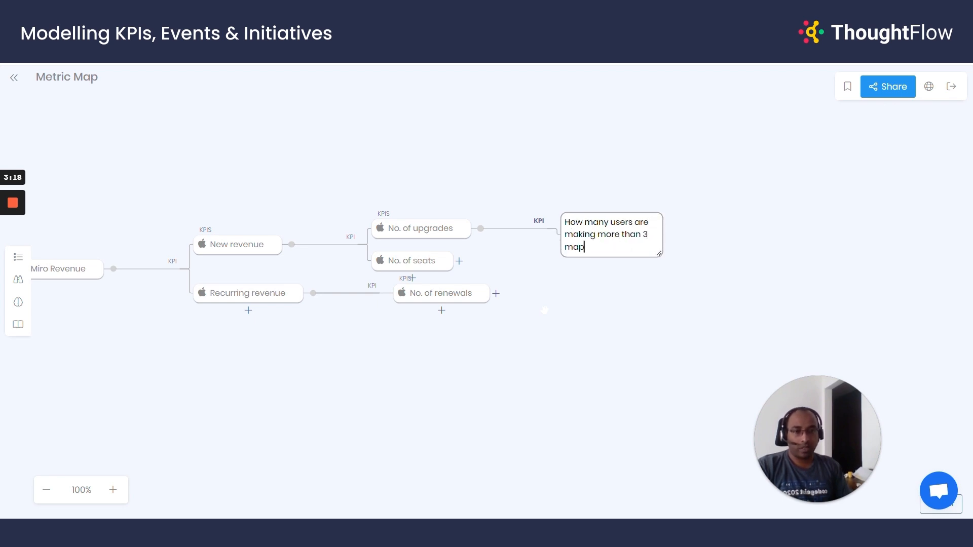
text(s?)
key(Return)
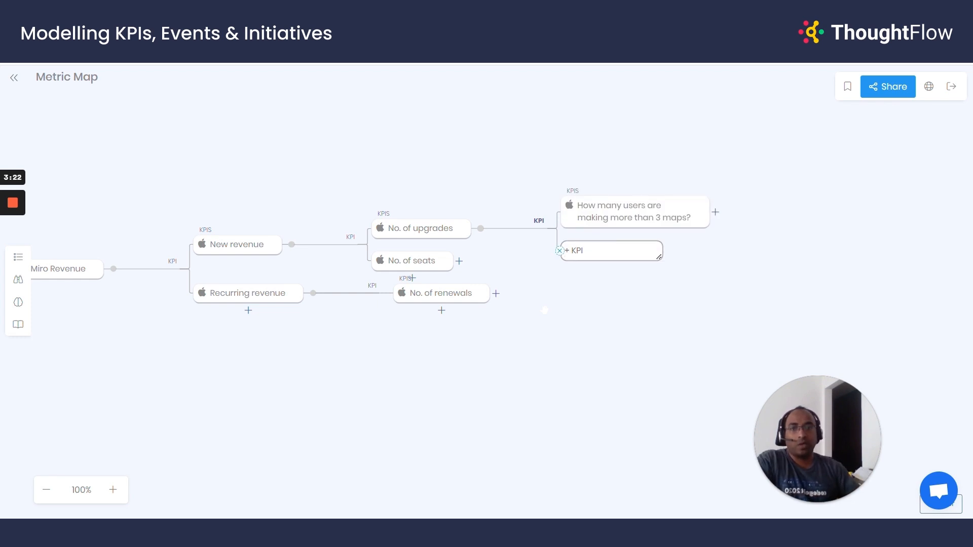
key(Escape)
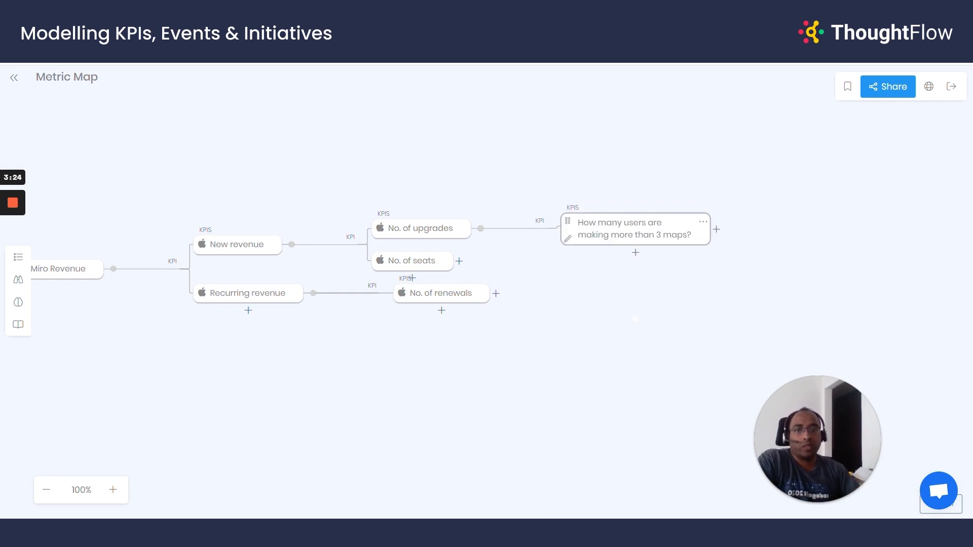
Step: Add a child KPI "How many people are inviting their colleagues to collaborate?" under No. of seats
drag(637, 319, 575, 312)
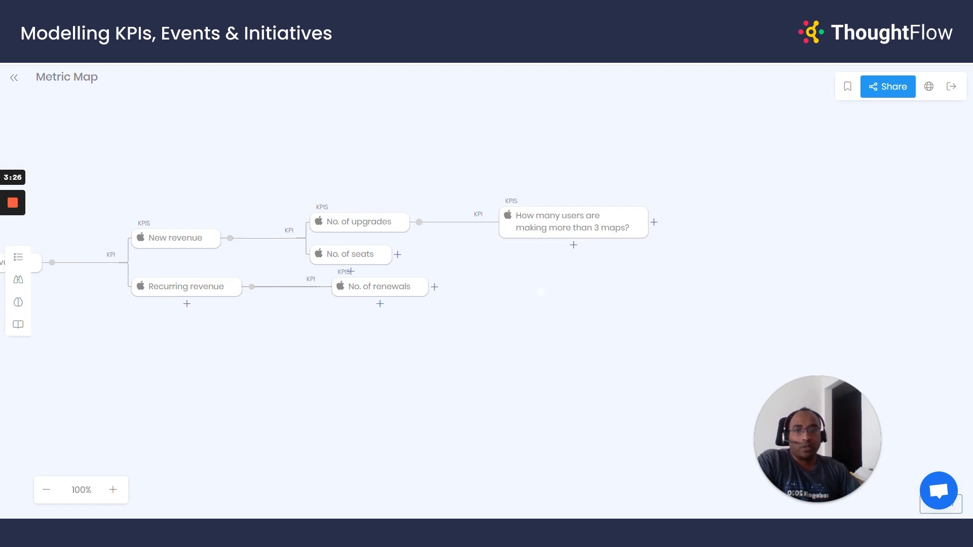
mouse_move(549, 229)
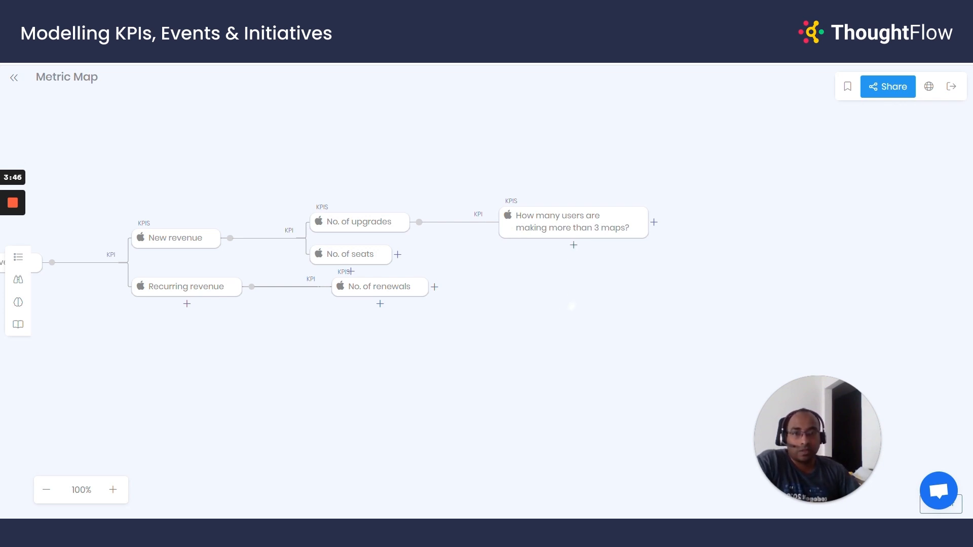
click(399, 255)
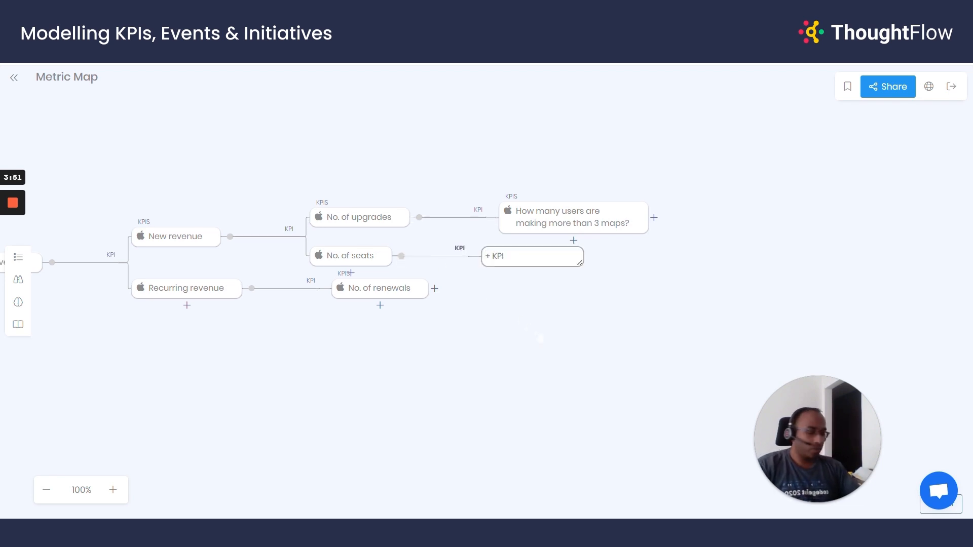
text(How many pe)
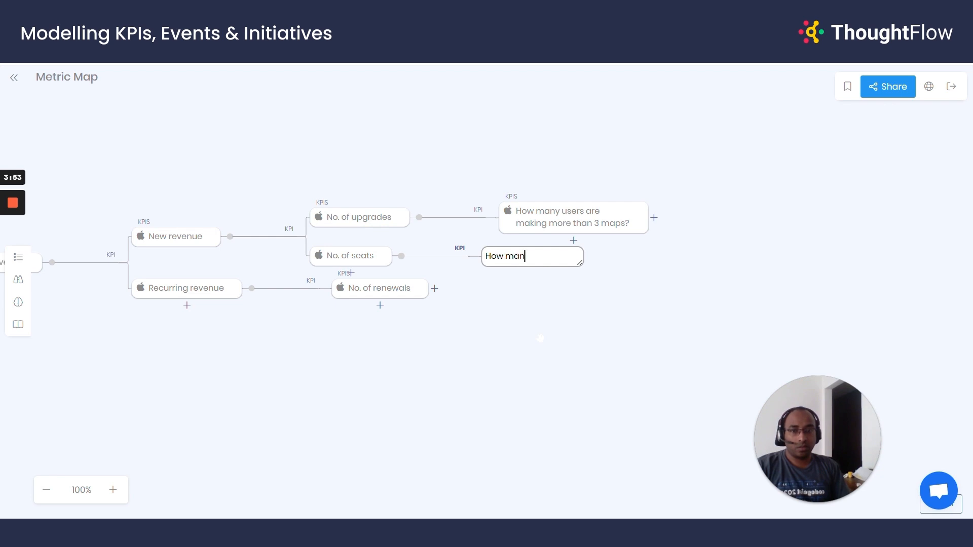
text(ople)
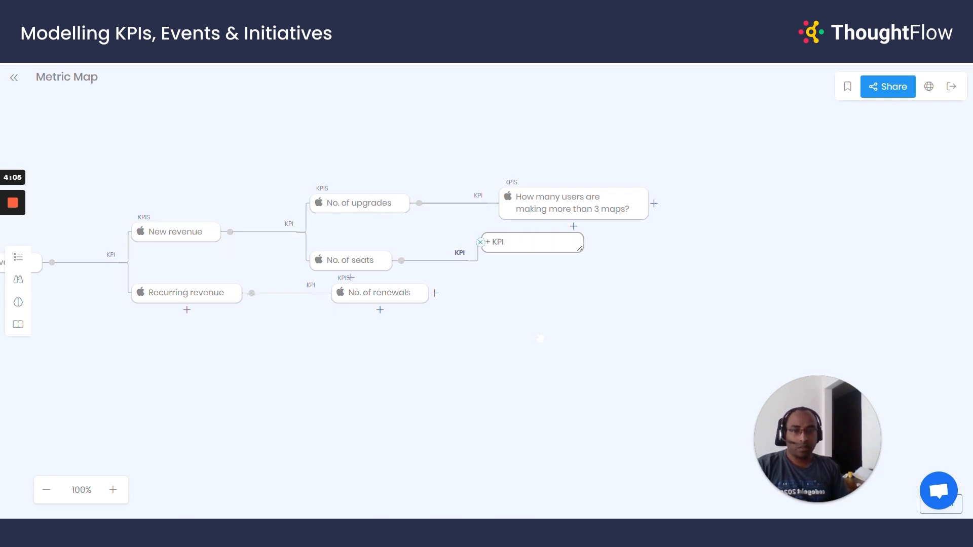
Step: Add "How many colleagues does someone invite?" as a second child KPI of No. of seats
text(How many )
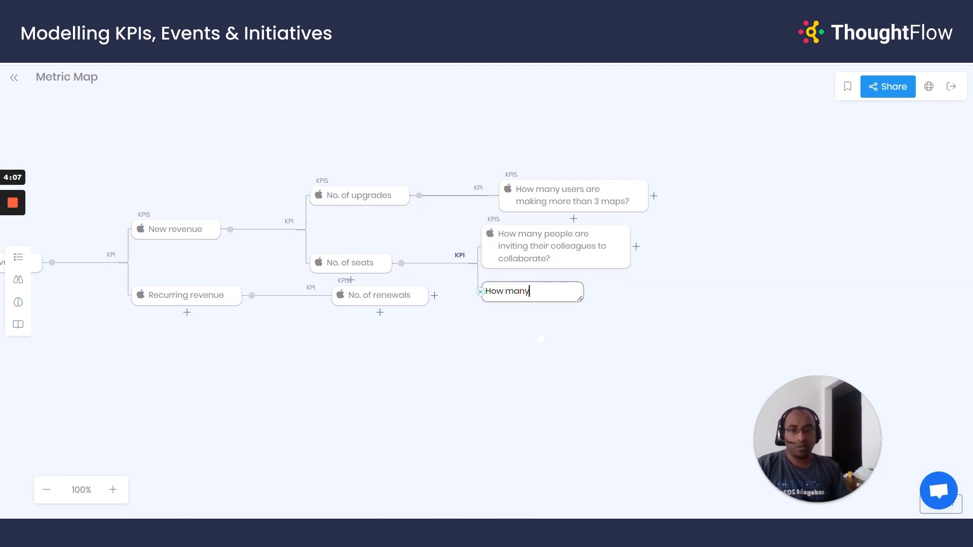
text(co)
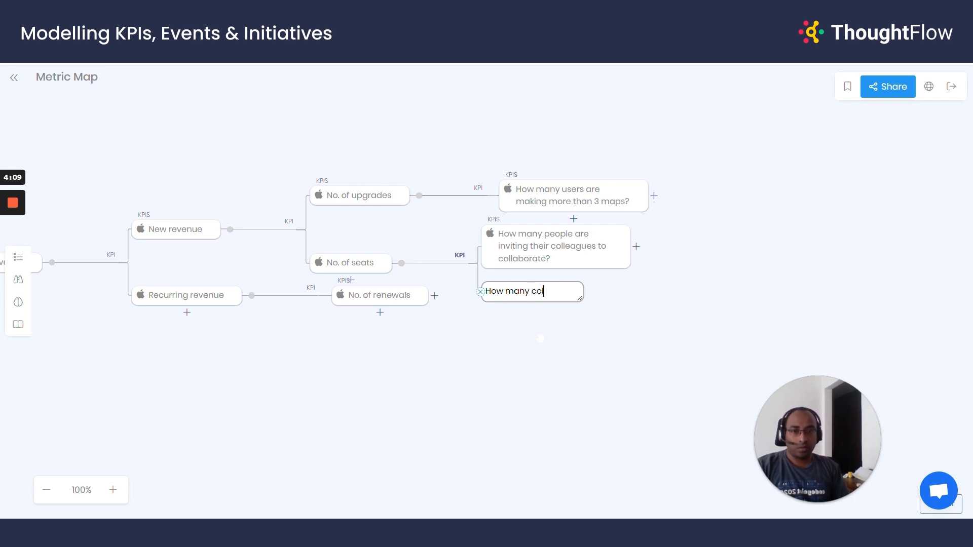
text(lllec)
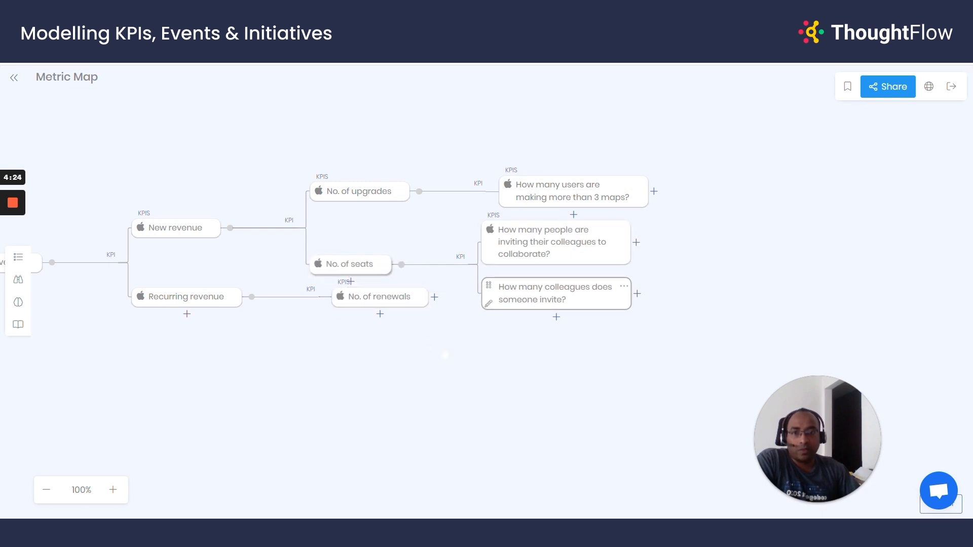
Step: Add a child KPI "How many people choose to keep their boards after trial period" under No. of renewals and finish the entry
click(436, 297)
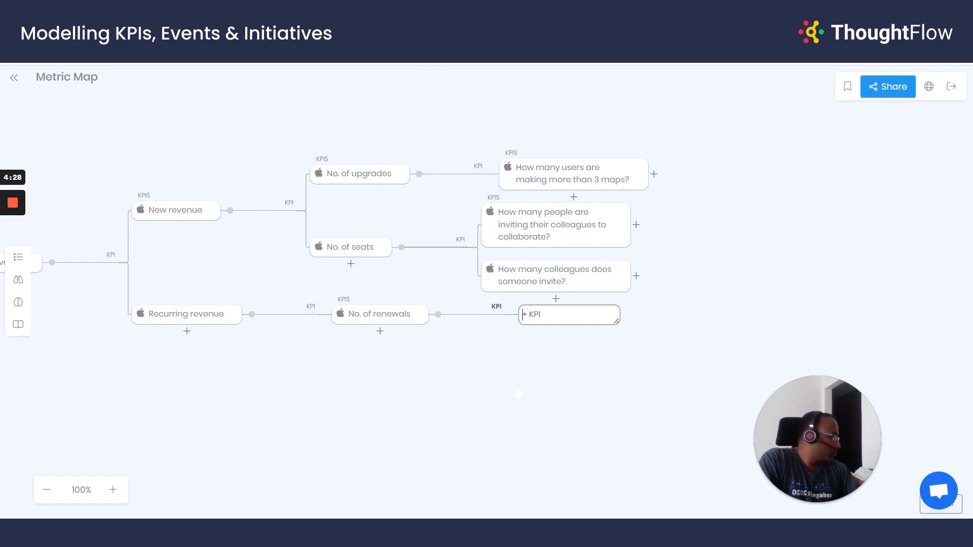
text(How )
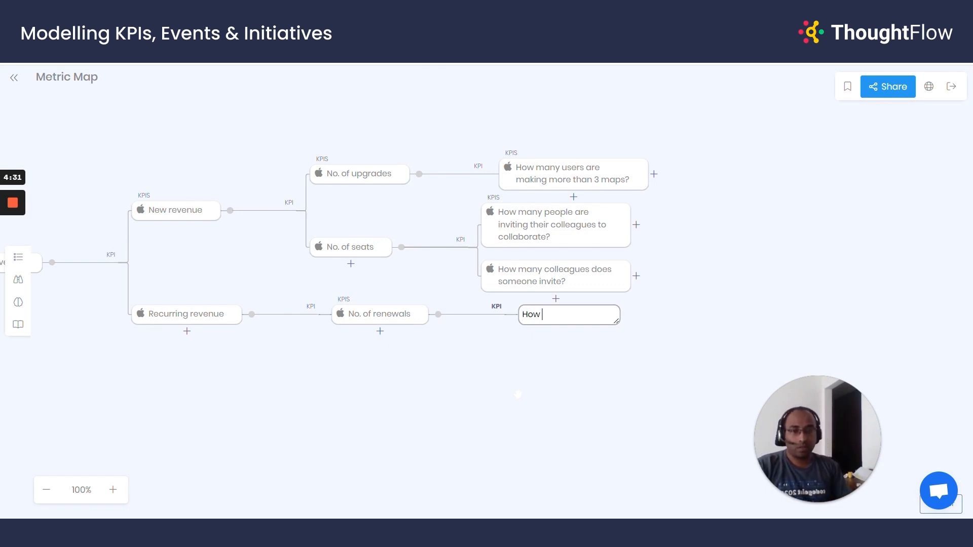
text(many people cho)
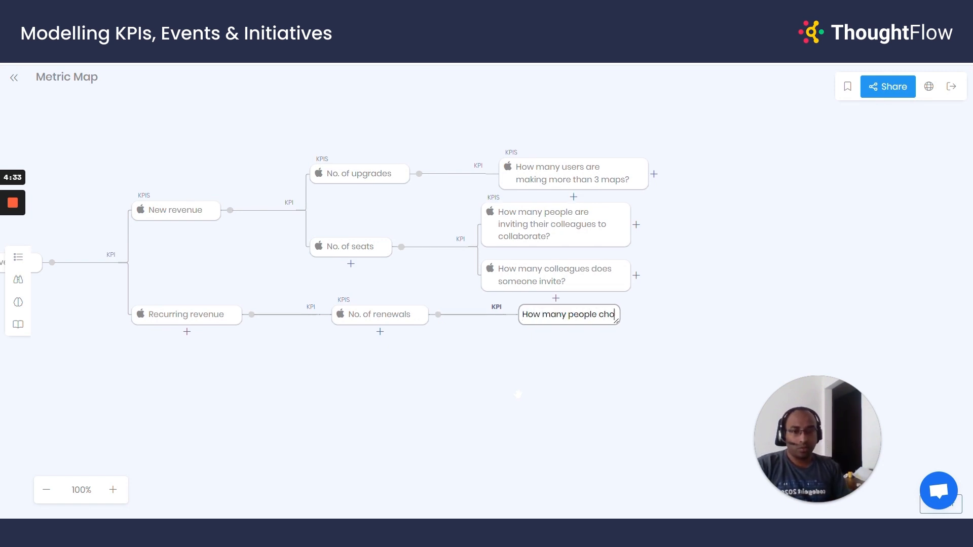
text(ose to keep their)
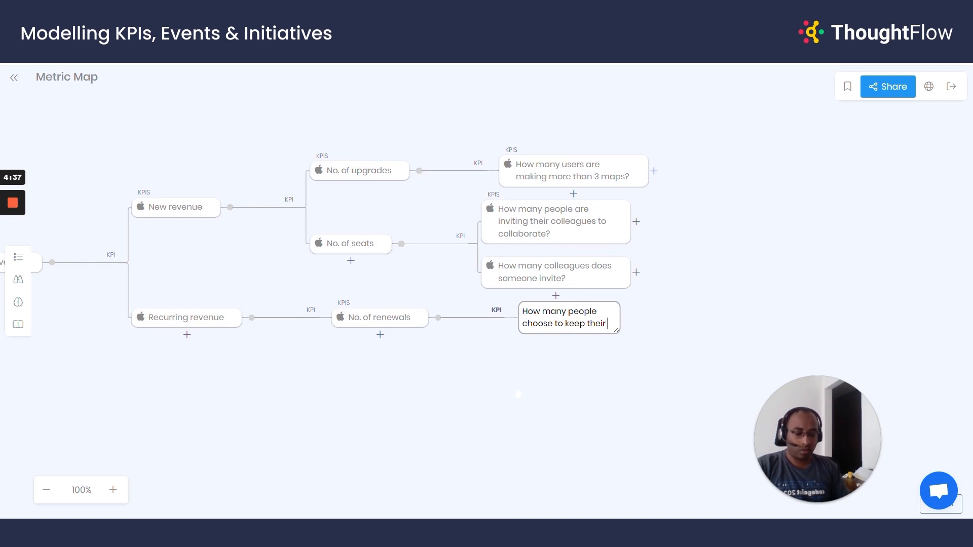
text(oards aft)
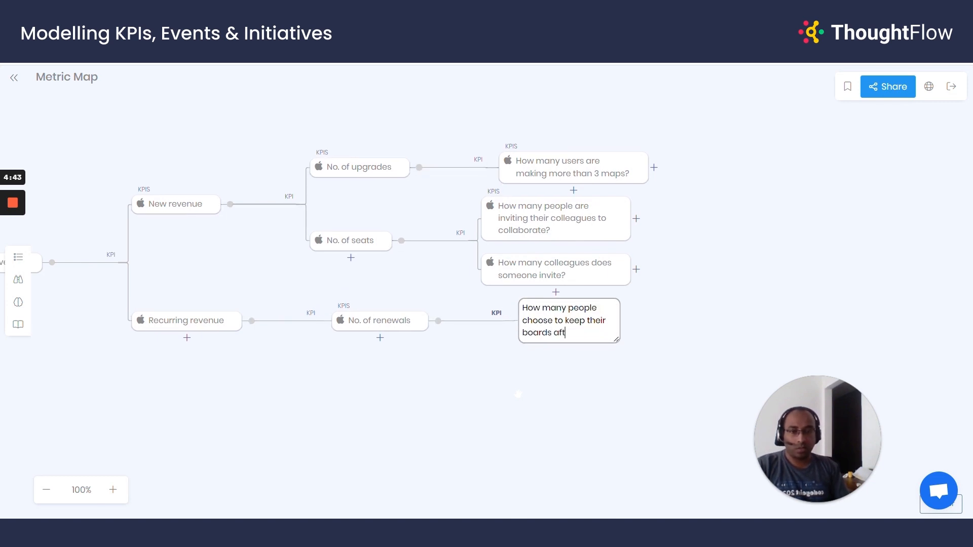
text(er trial period)
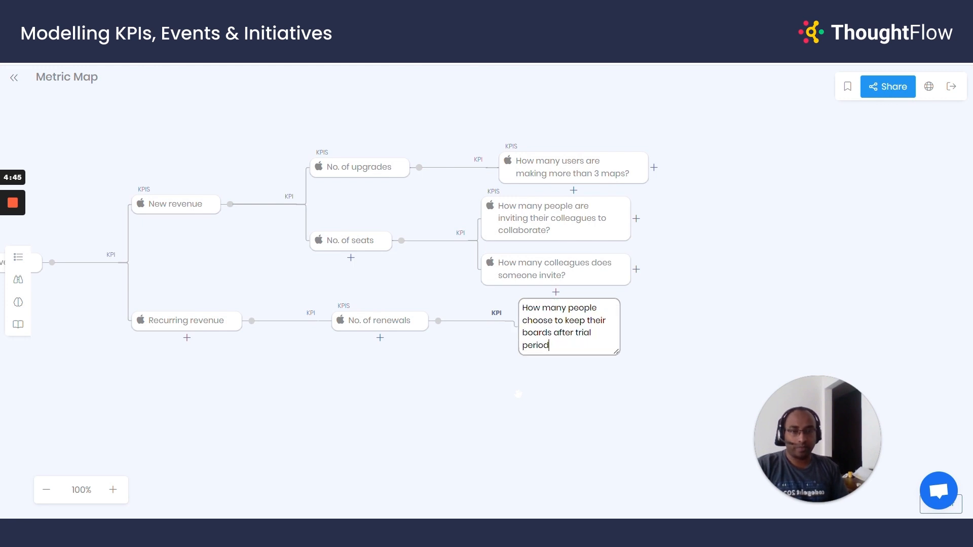
key(Return)
key(Escape)
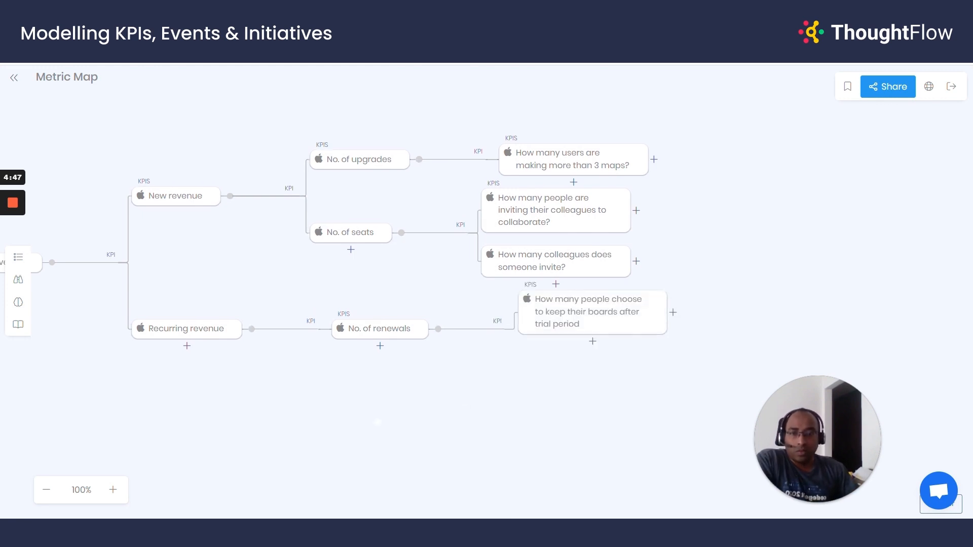
Step: Open the Modelling view of the metric map with its KPI concept
drag(344, 421, 337, 398)
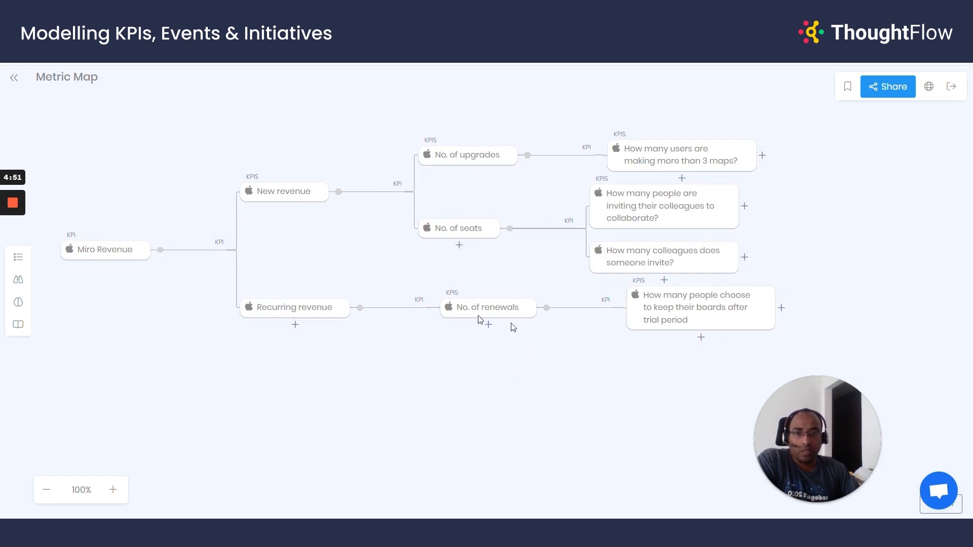
drag(604, 390, 577, 393)
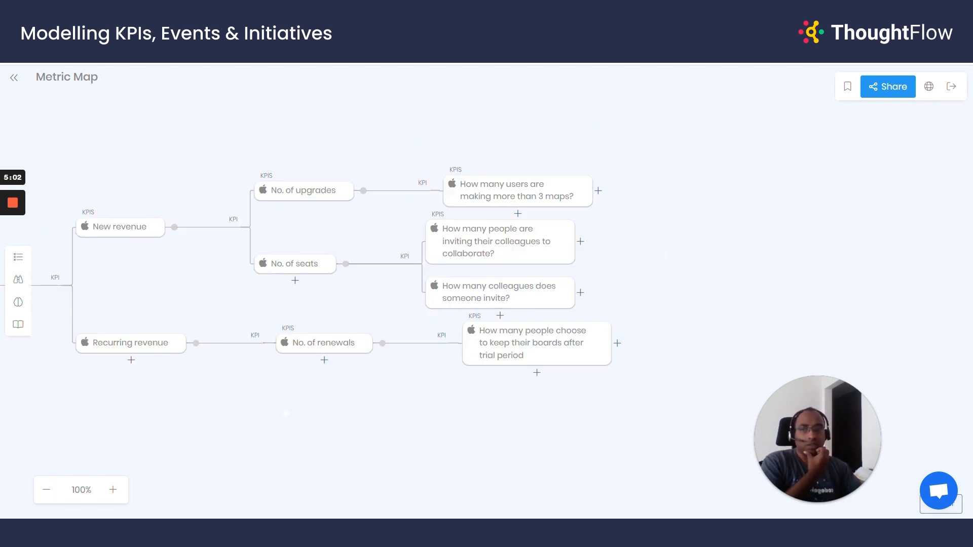
drag(278, 418, 433, 403)
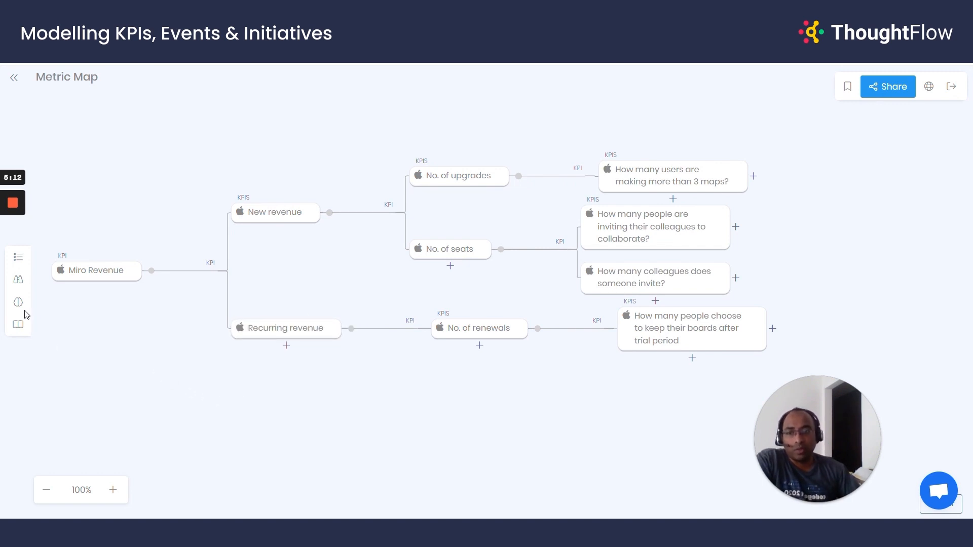
mouse_move(23, 306)
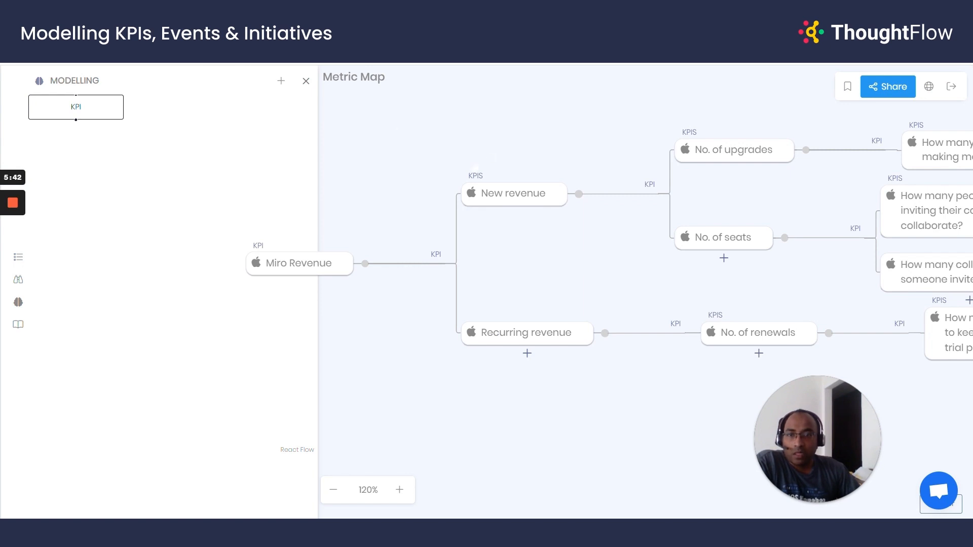
Step: Create a new concept named Event in the model
drag(475, 167, 744, 237)
click(280, 87)
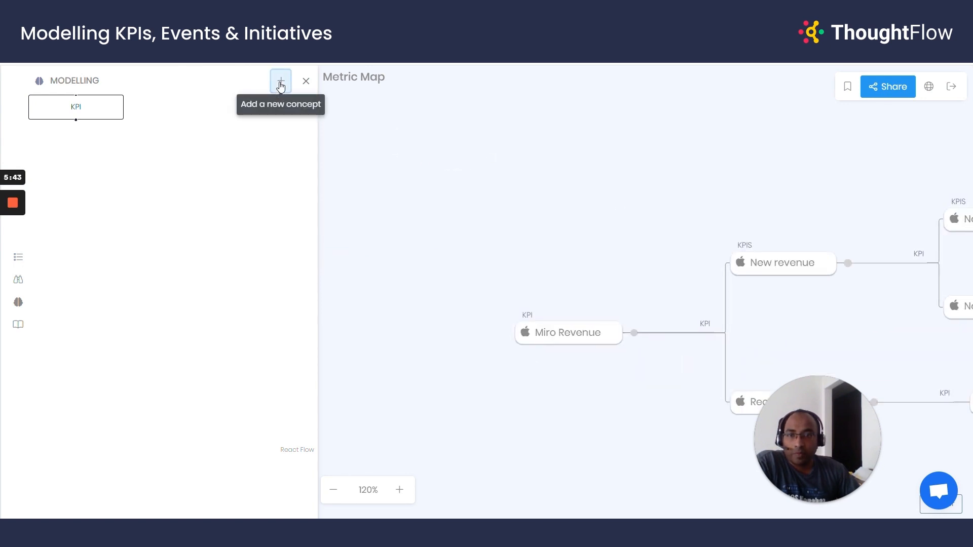
click(421, 295)
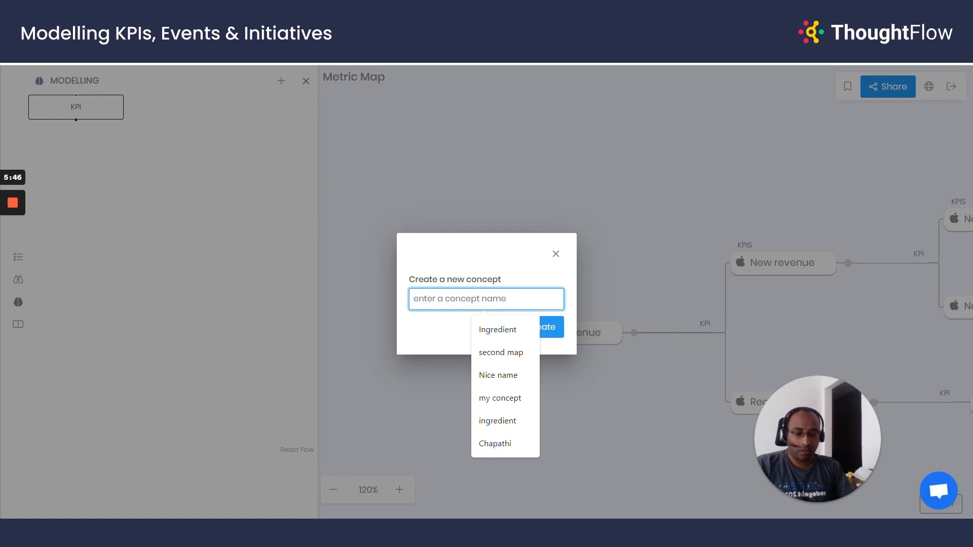
text(Event)
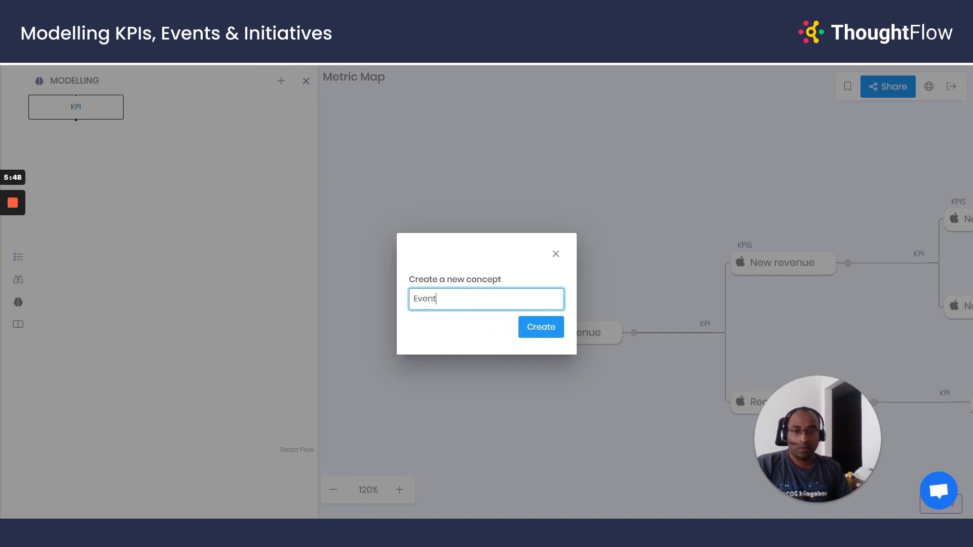
click(552, 328)
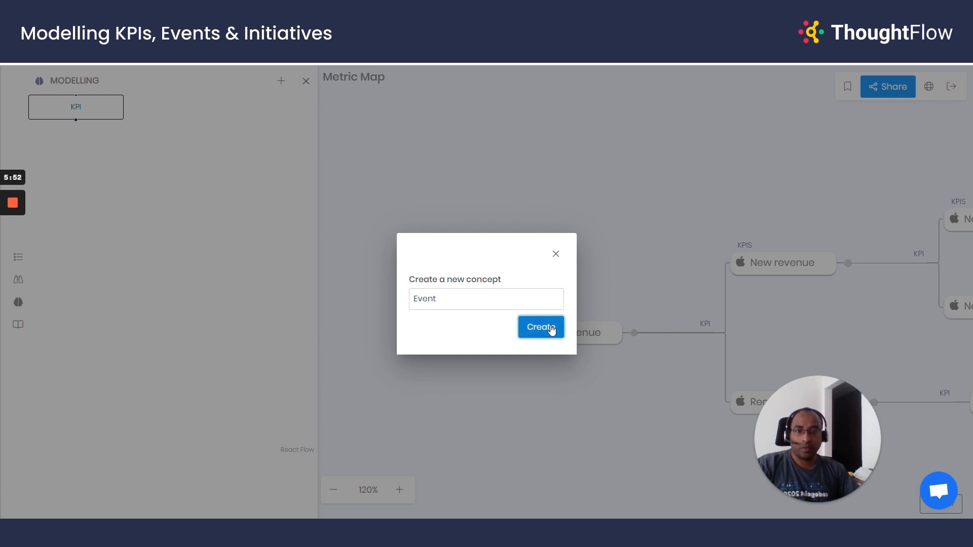
Step: Create another concept named Initiative in the model
click(281, 83)
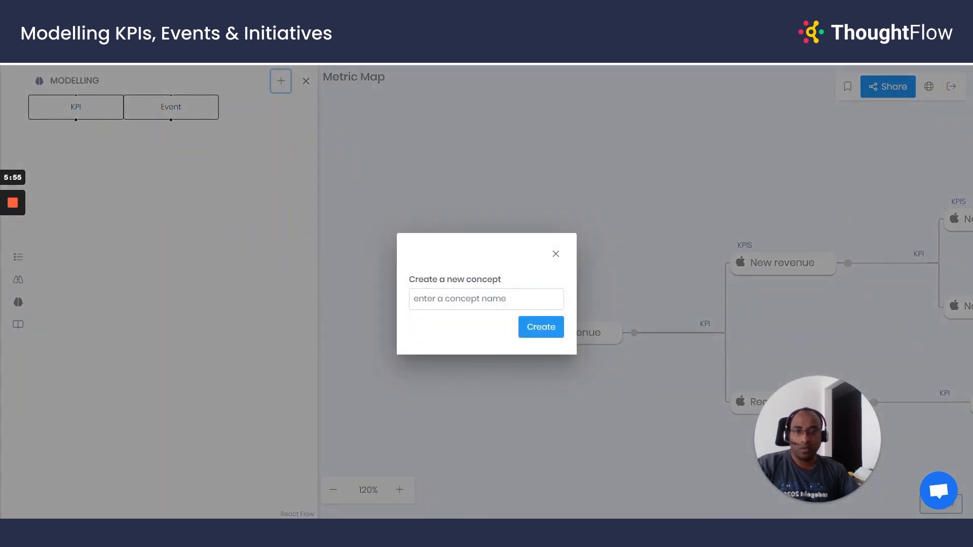
click(486, 299)
text(Initia)
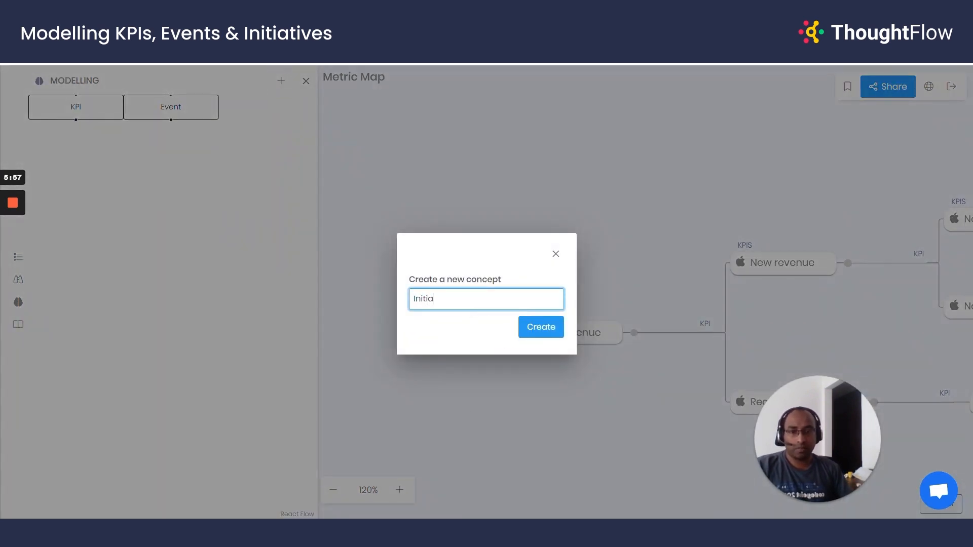
text(ti)
text(ve)
click(527, 324)
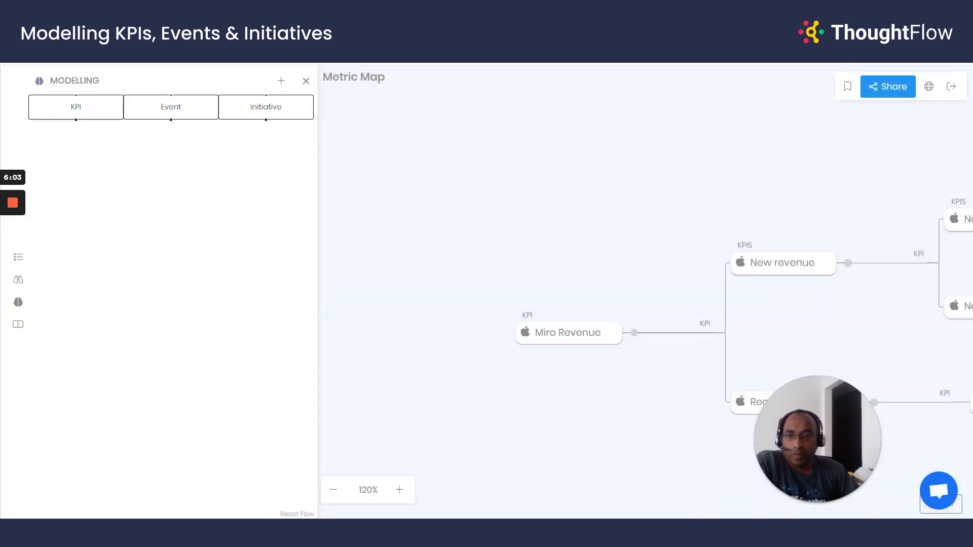
Step: Link the KPI concept to Event and the Initiative concept to KPI in the model
drag(76, 120, 171, 121)
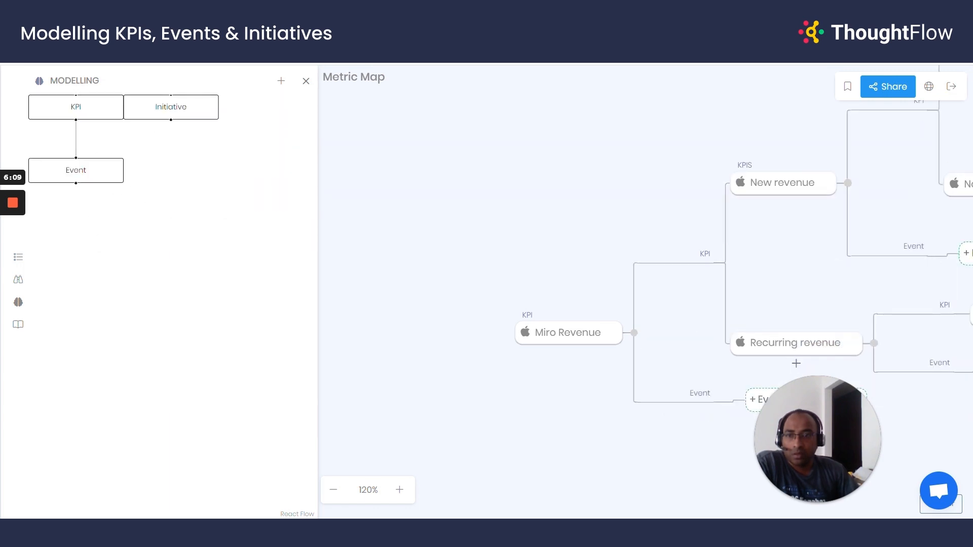
click(76, 146)
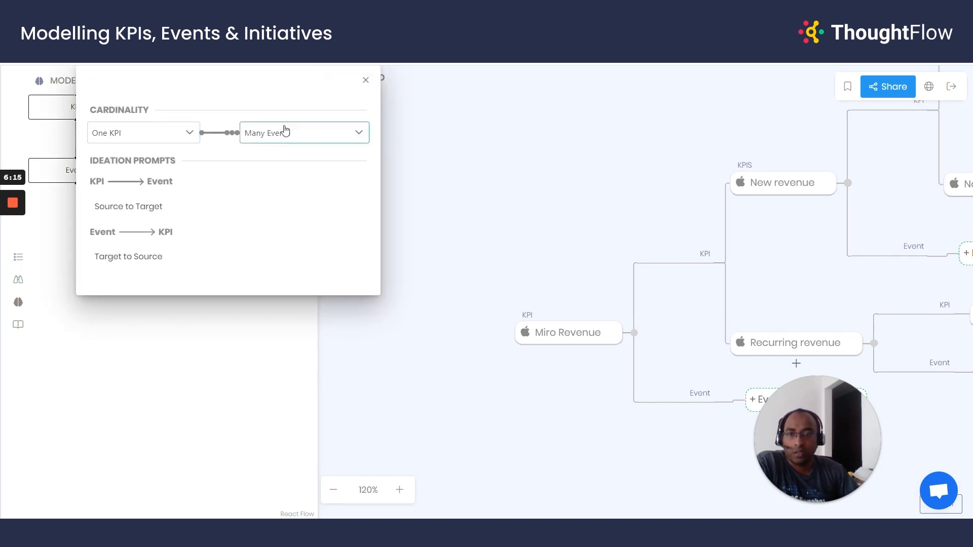
click(364, 83)
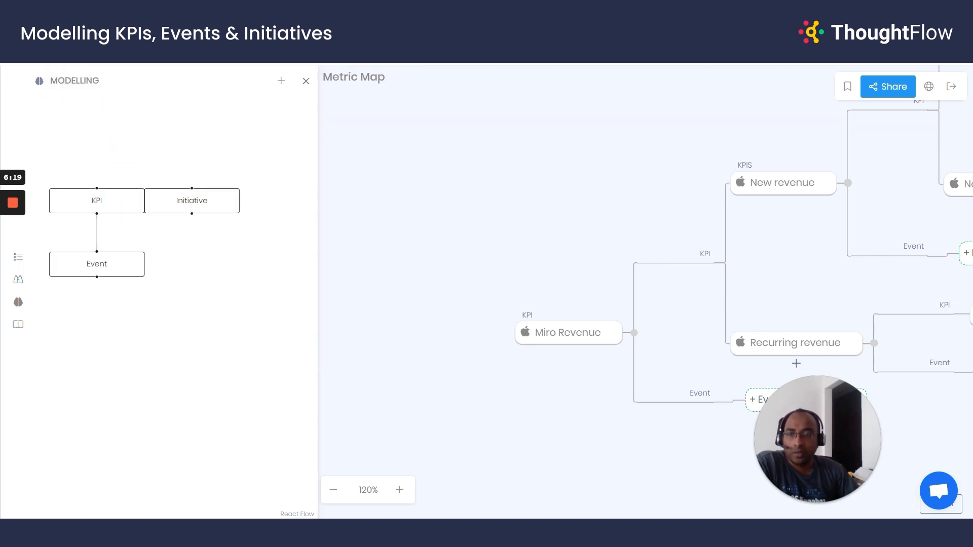
drag(96, 188, 192, 213)
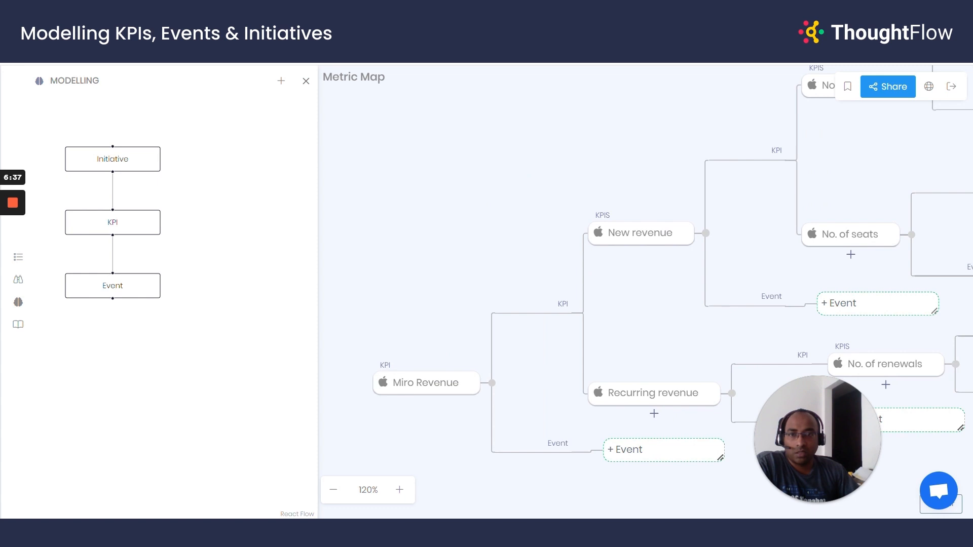
Step: Leave the Modelling view and collapse the New revenue and Recurring revenue branches, re-expanding only New revenue
click(305, 81)
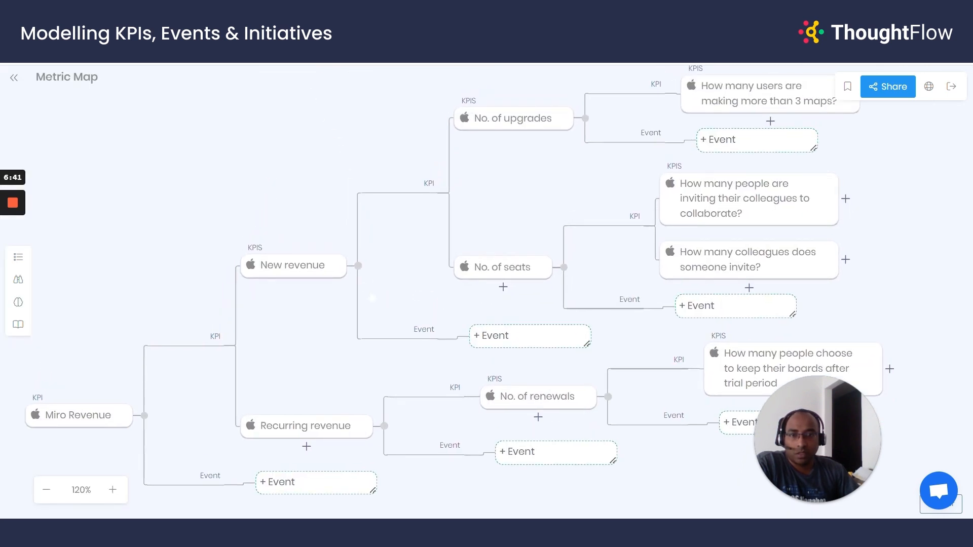
click(358, 265)
click(384, 426)
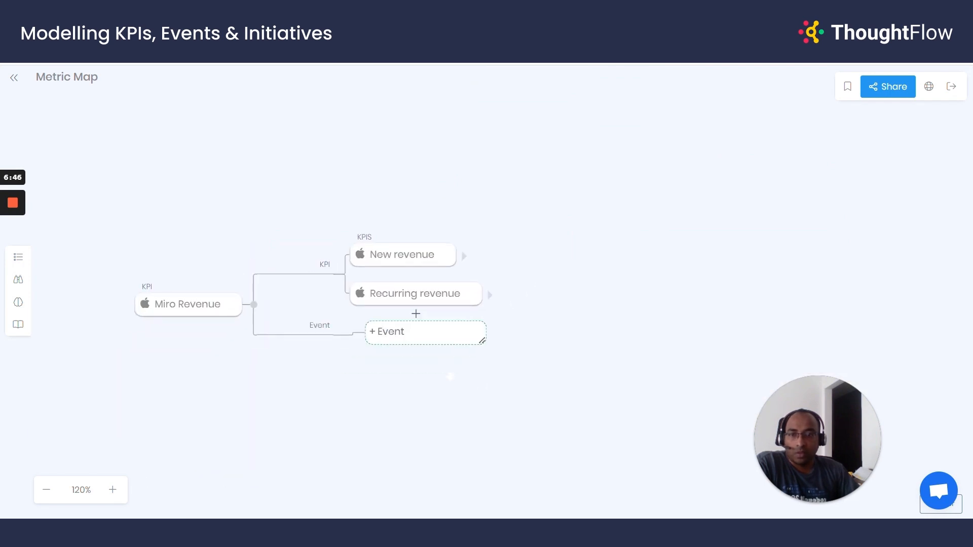
click(463, 256)
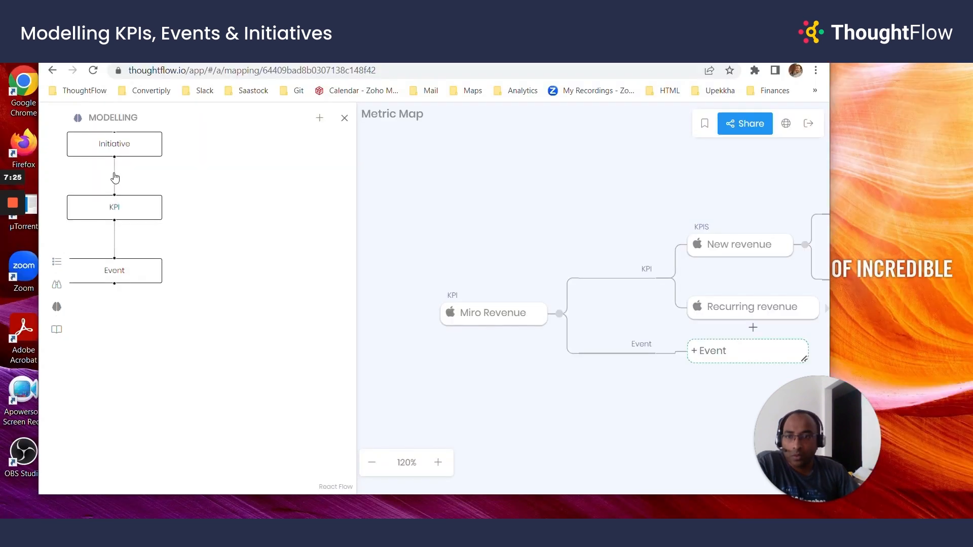
Step: Set the cardinality of the link between Initiative and KPI to Many Initiatives and One KPI
click(116, 178)
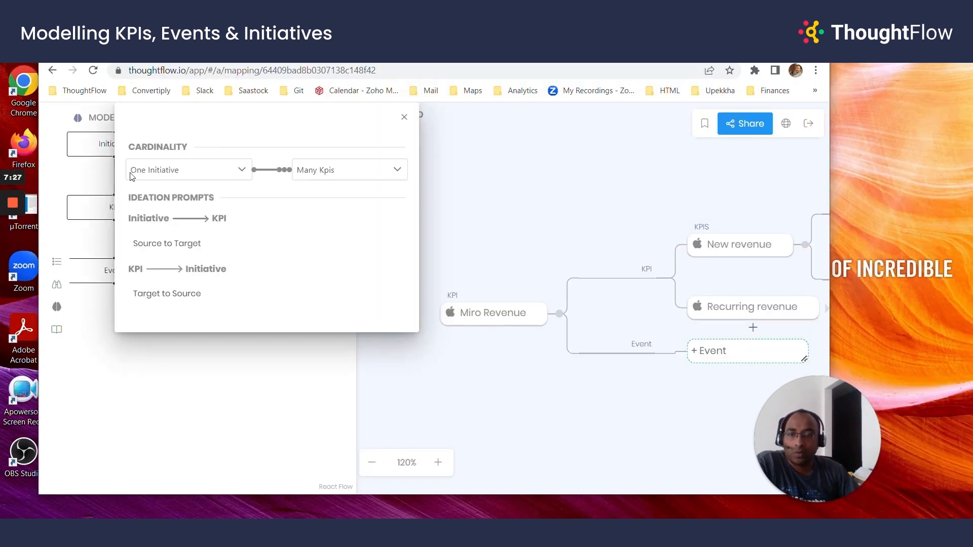
click(336, 171)
click(329, 194)
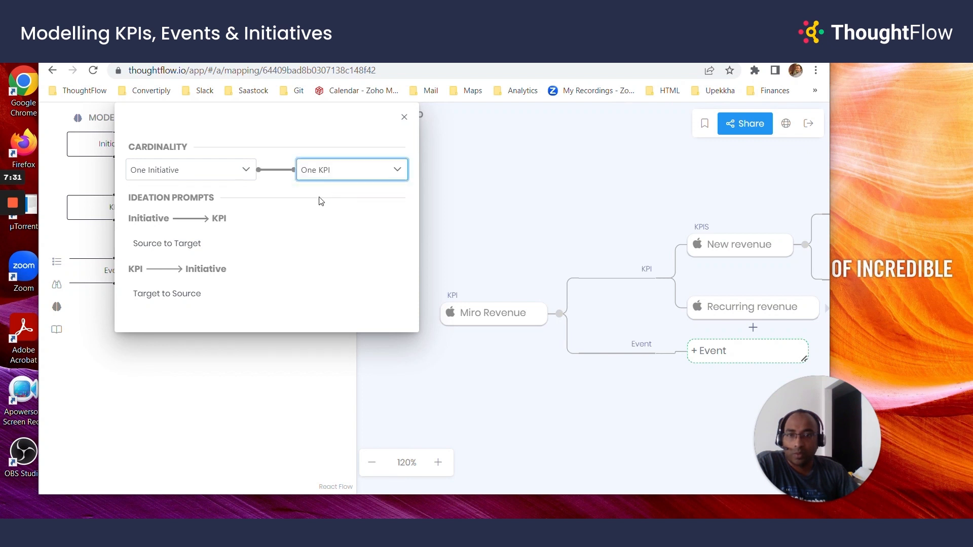
click(214, 177)
click(212, 215)
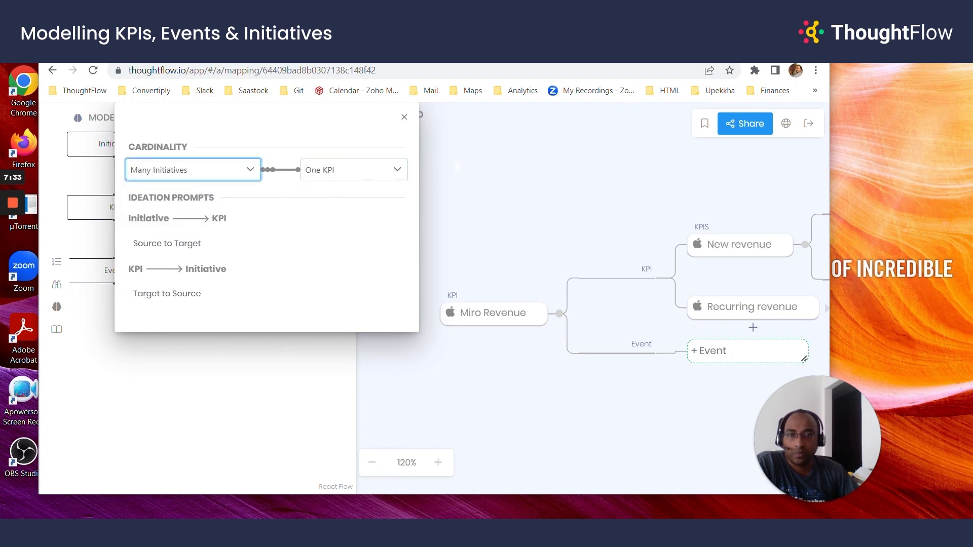
click(404, 117)
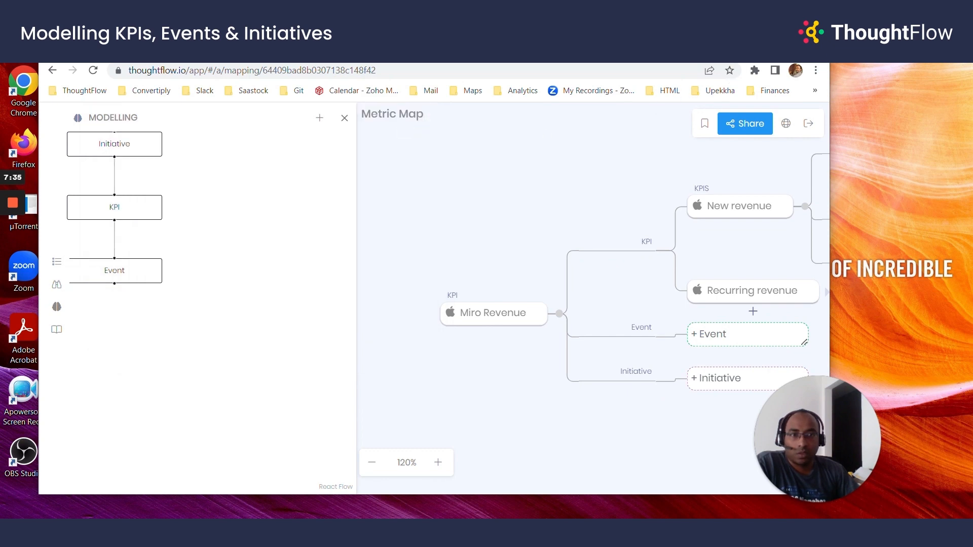
Step: Maximise the browser window and close the Modelling view to return to the full metric map
click(786, 43)
drag(832, 276, 691, 298)
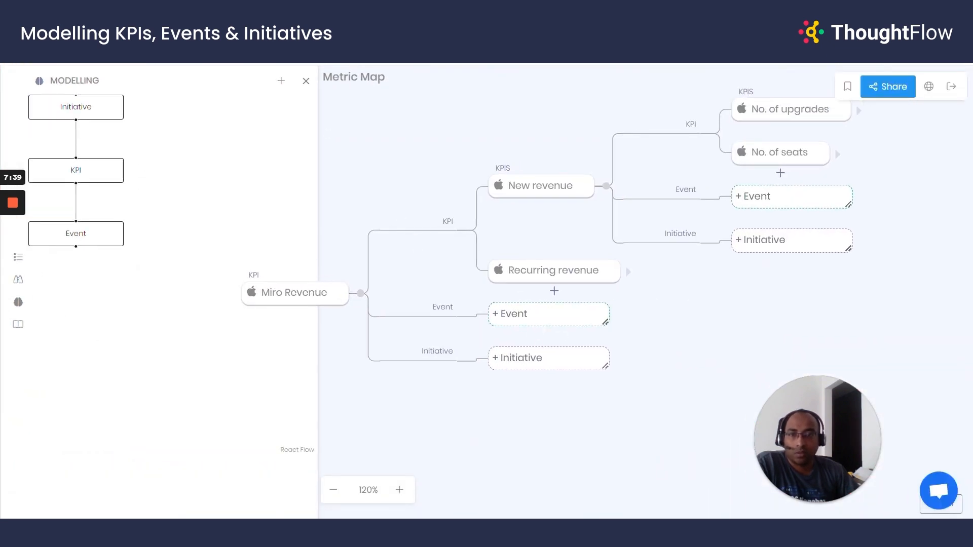
drag(350, 110, 509, 172)
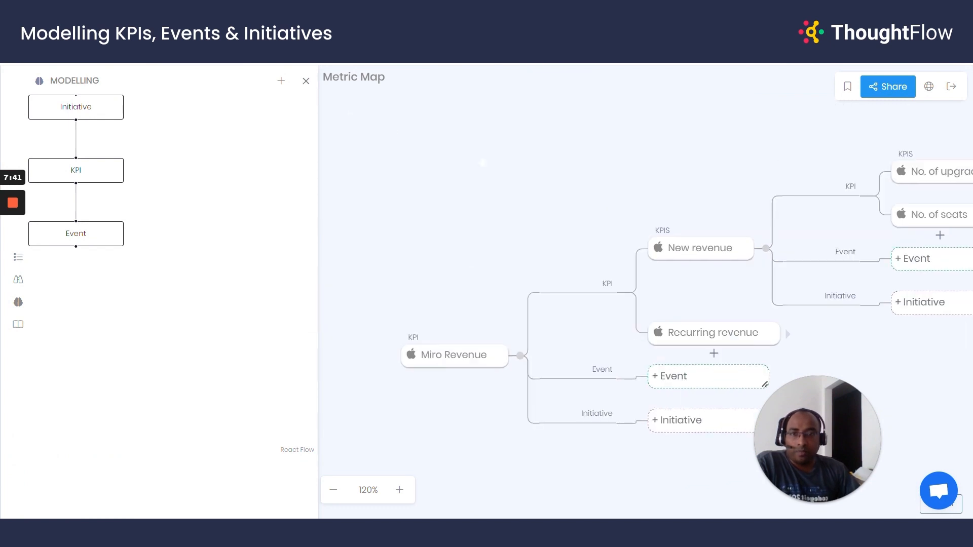
click(306, 81)
drag(591, 298, 556, 280)
drag(565, 337, 497, 342)
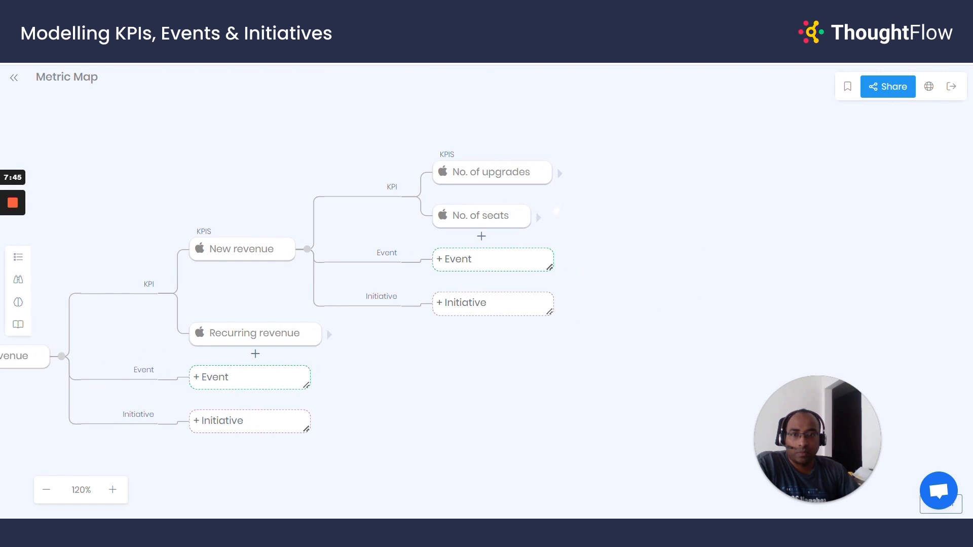
Step: Expand No. of upgrades and add a child KPI "No. of users" under "How many users are making more than 3 maps?"
click(560, 174)
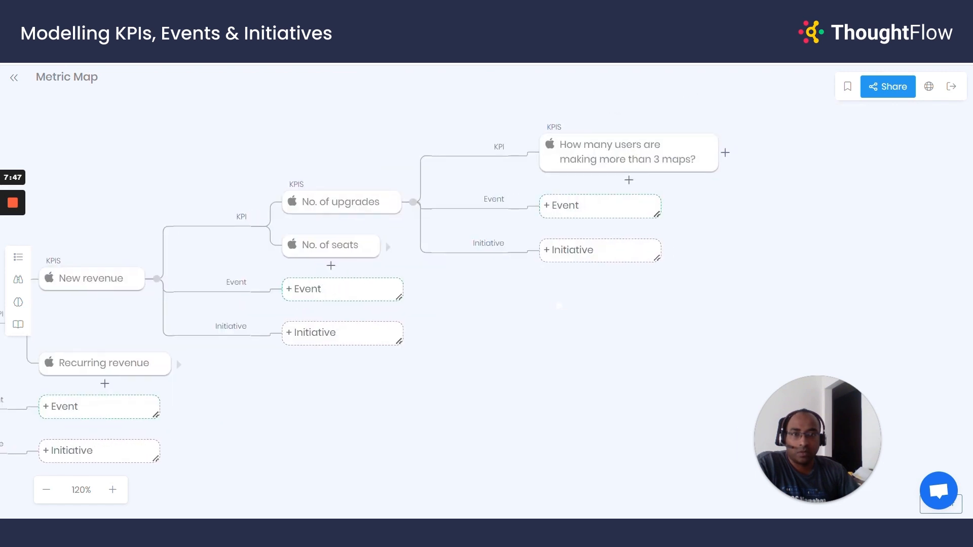
drag(559, 306, 522, 314)
drag(596, 323, 548, 335)
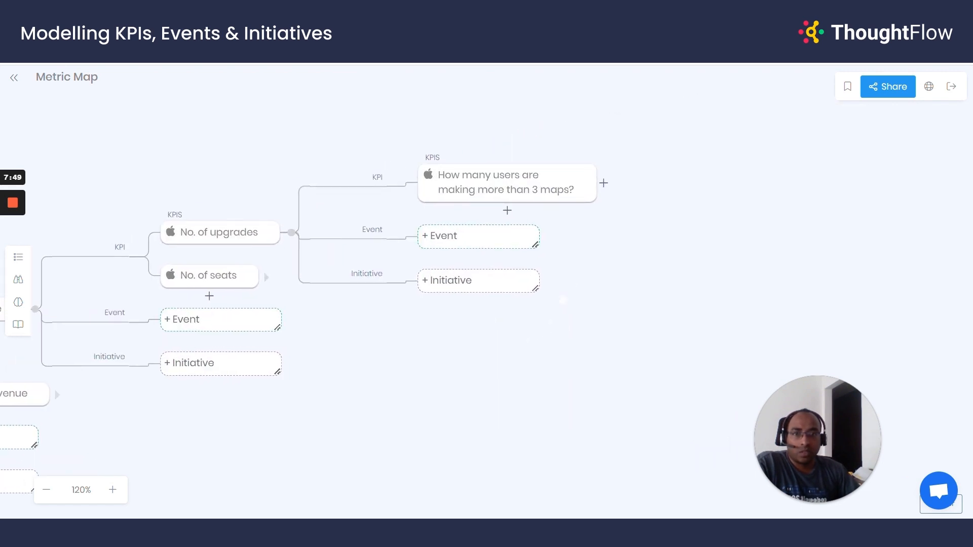
click(605, 183)
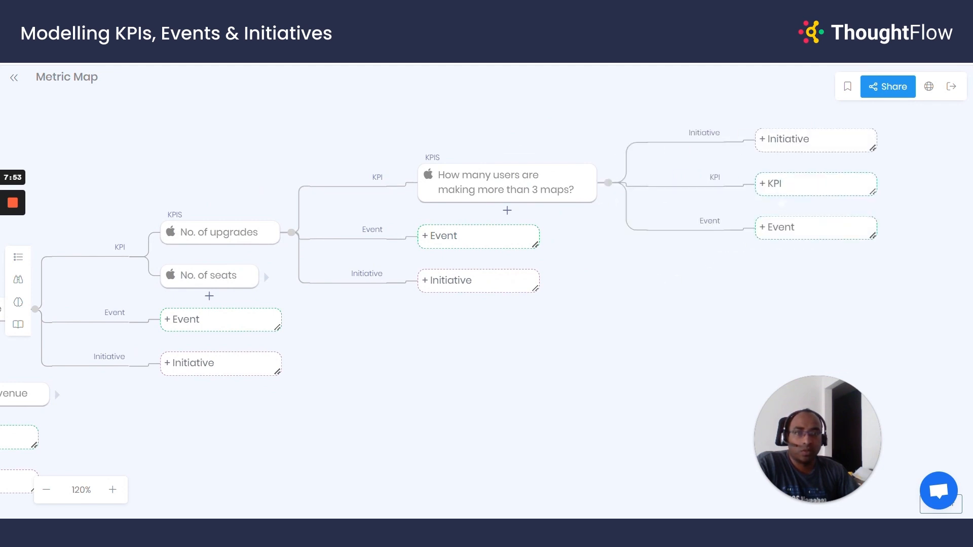
drag(708, 280, 543, 281)
click(639, 185)
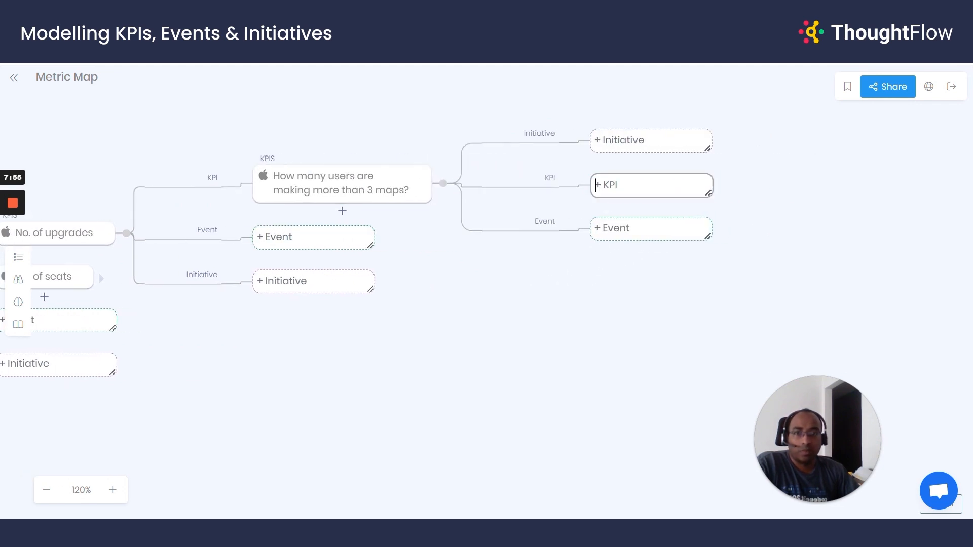
text(No)
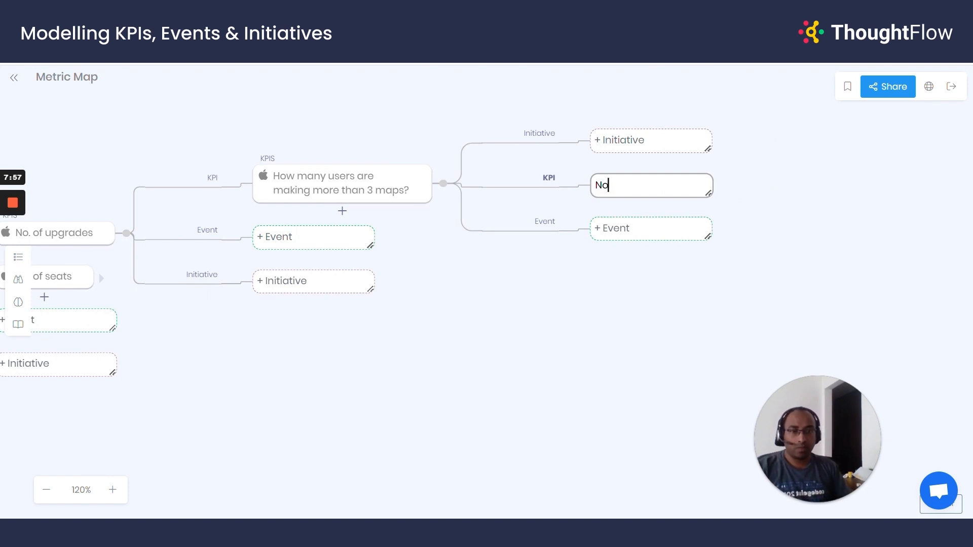
text(.)
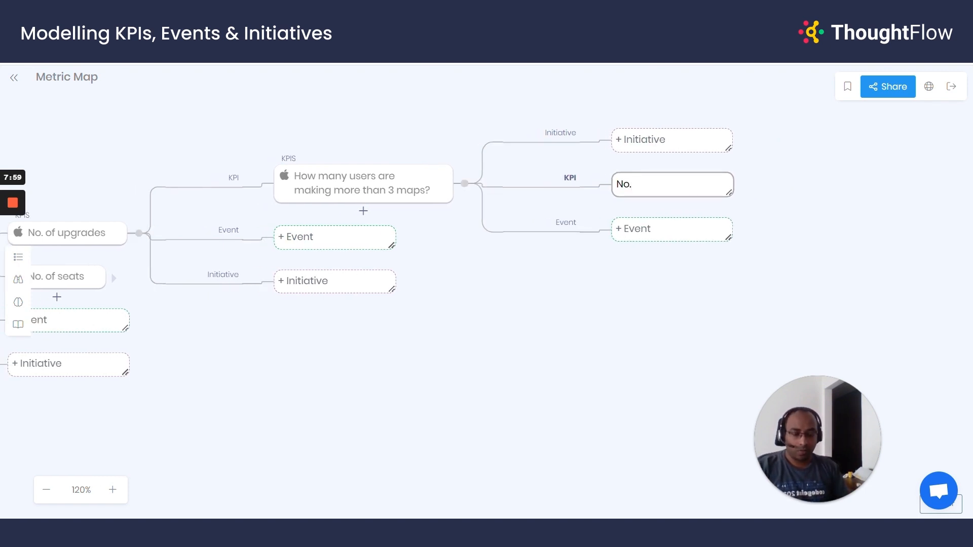
text( of use)
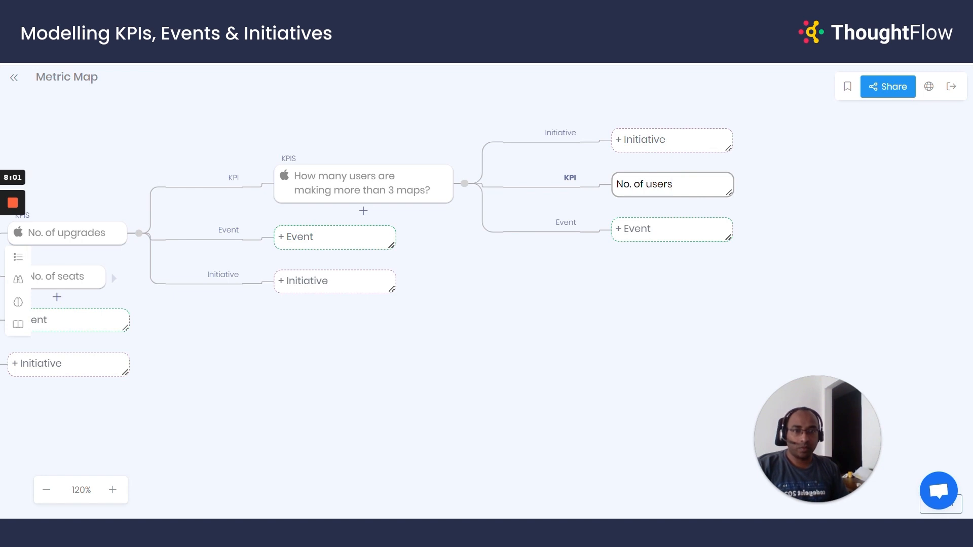
text(rs)
key(Return)
Step: Add "No. of maps" as a second child KPI beside No. of users and finish the entry
text(No)
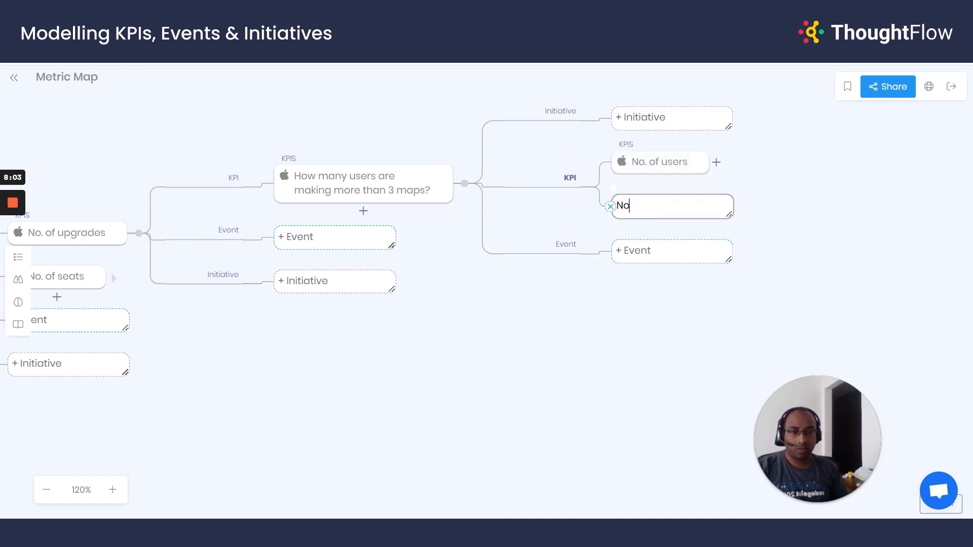
text(. of maps)
key(Return)
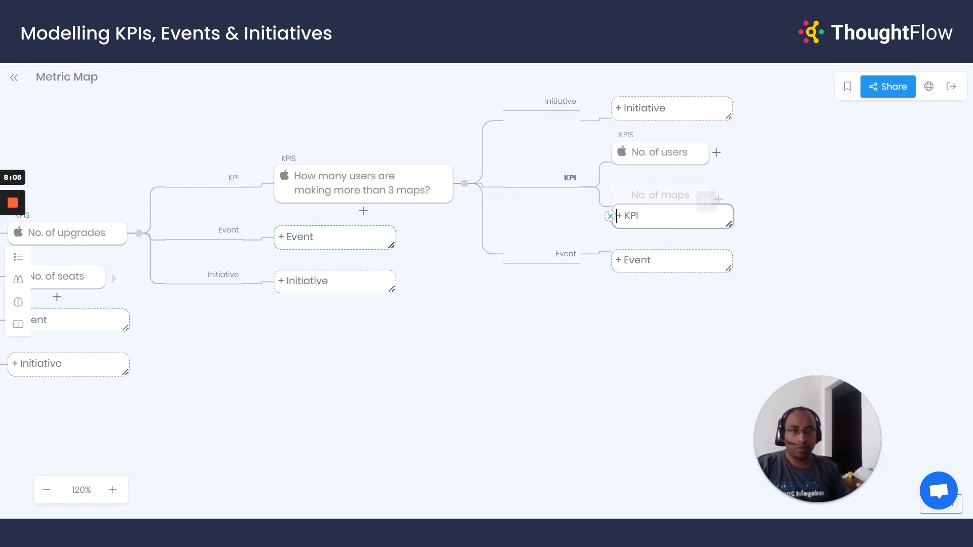
click(610, 229)
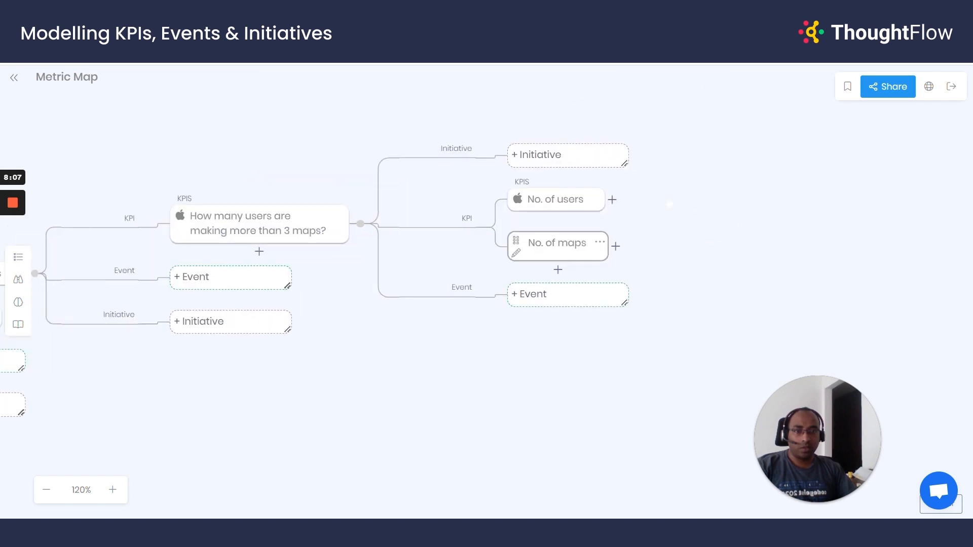
Step: Add an event USER_CREATED under the No. of users KPI
click(615, 200)
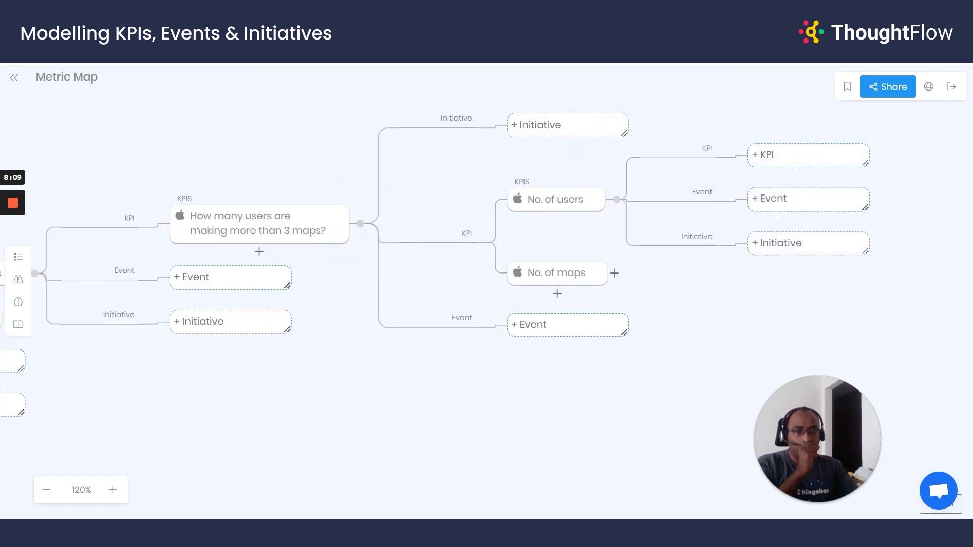
click(779, 199)
text(USER)
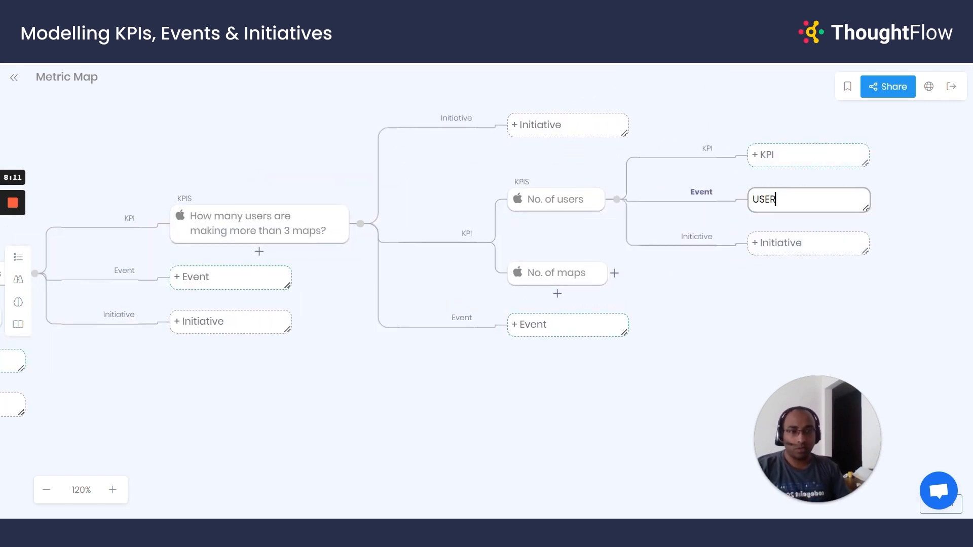
text(_CREATED)
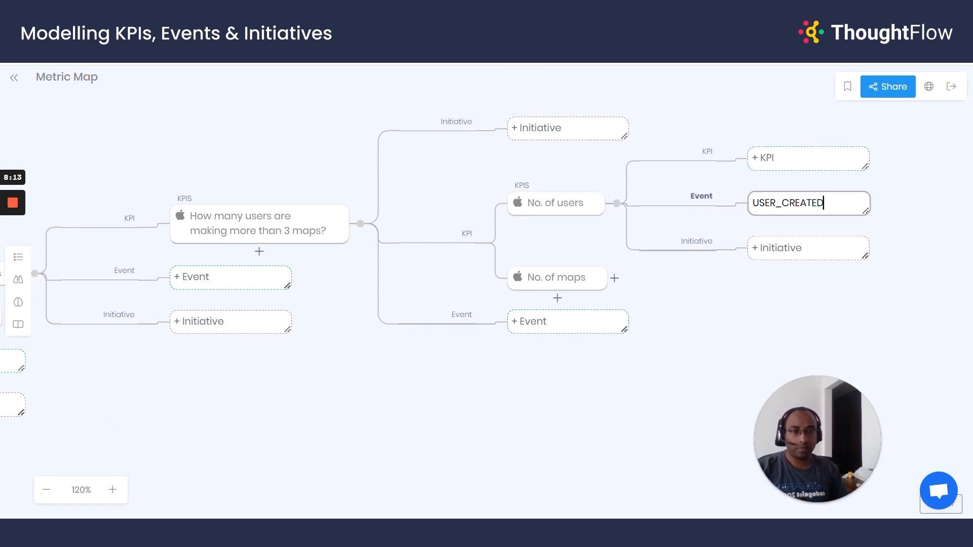
key(Return)
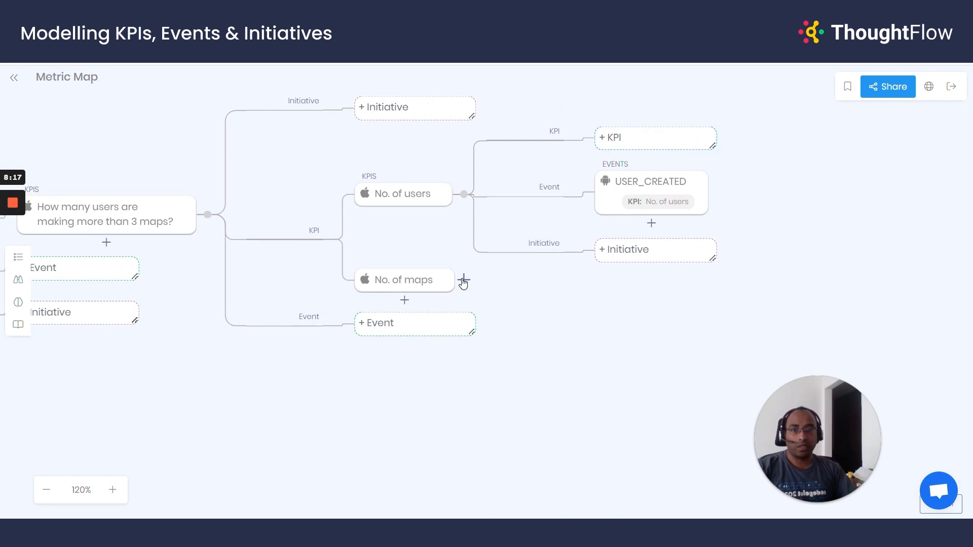
Step: Expand the No. of maps KPI and add an event MAP_CREATED under it
click(465, 281)
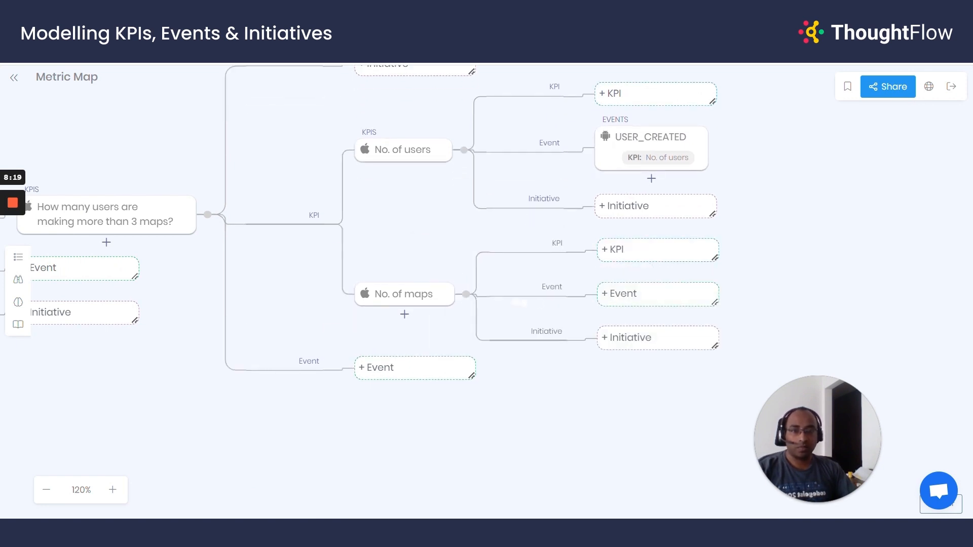
click(654, 294)
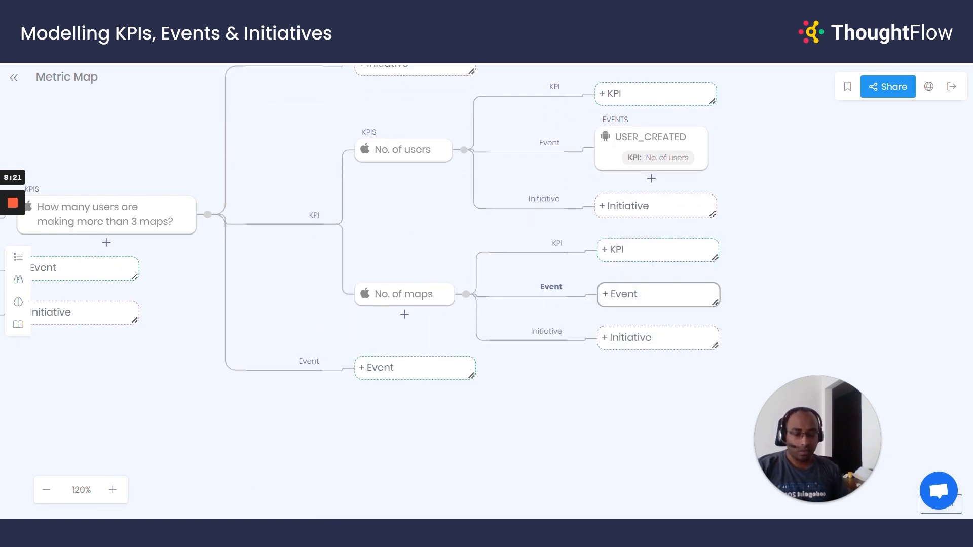
text(MAP_CREATED)
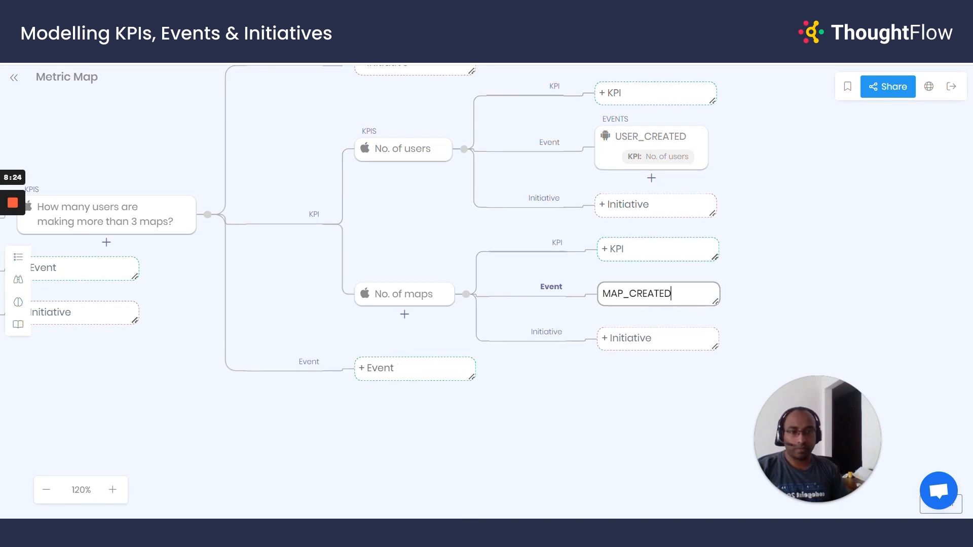
key(Return)
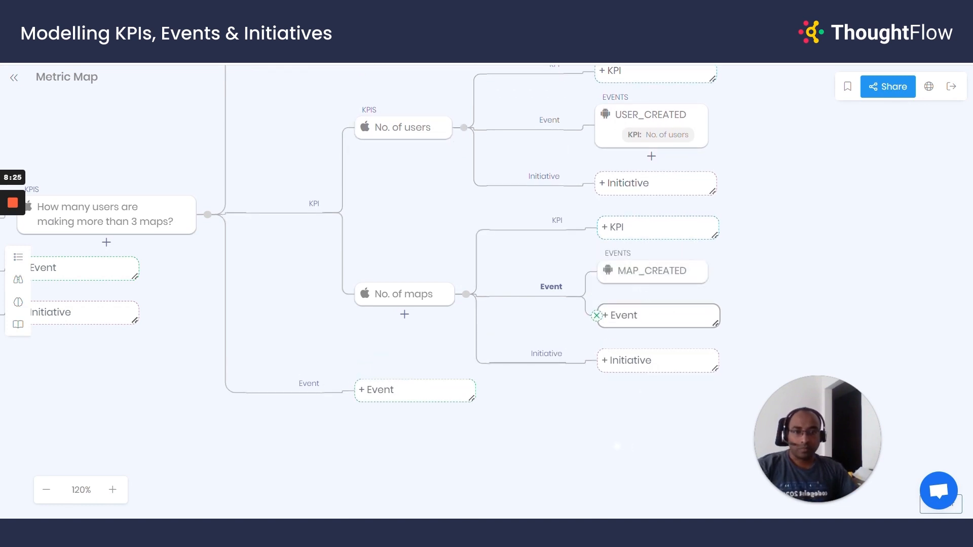
key(Escape)
Step: Add "Avg no. of maps/user" as a third child KPI below No. of maps and finish the entry
drag(357, 220, 453, 219)
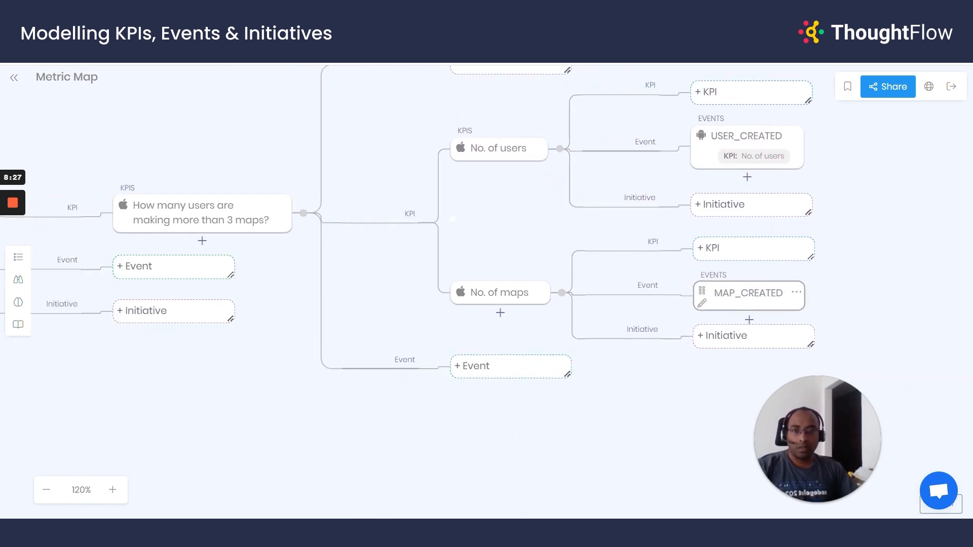
click(502, 313)
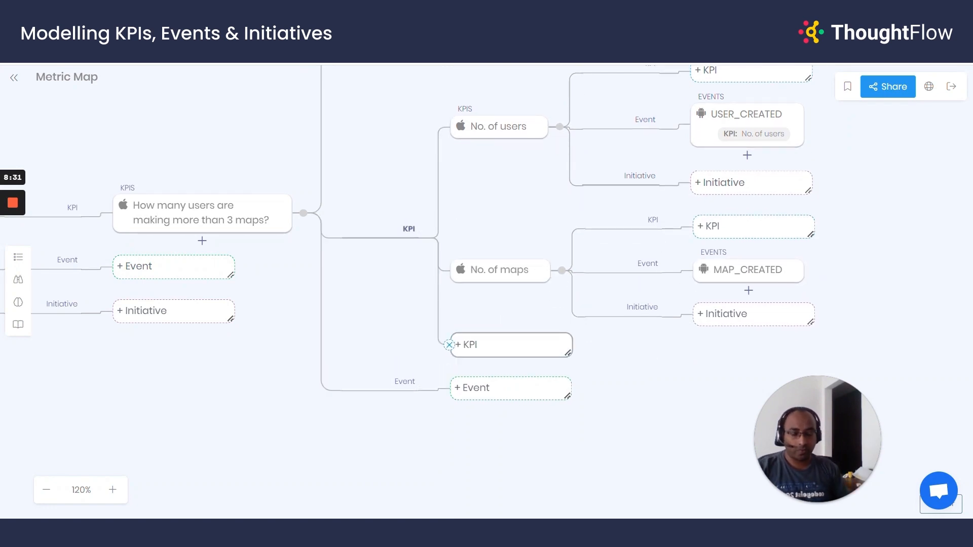
text(No. of maps/user)
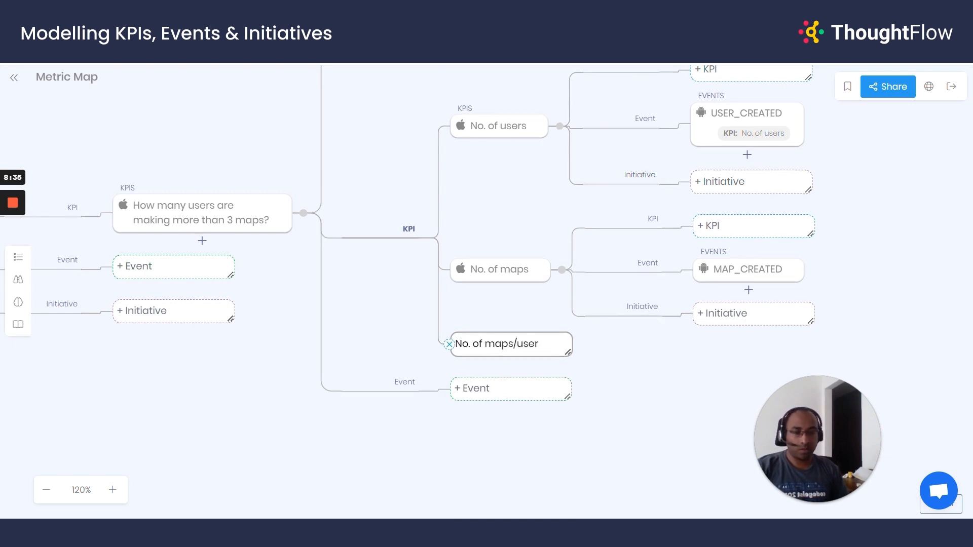
key(Home)
text(Avg)
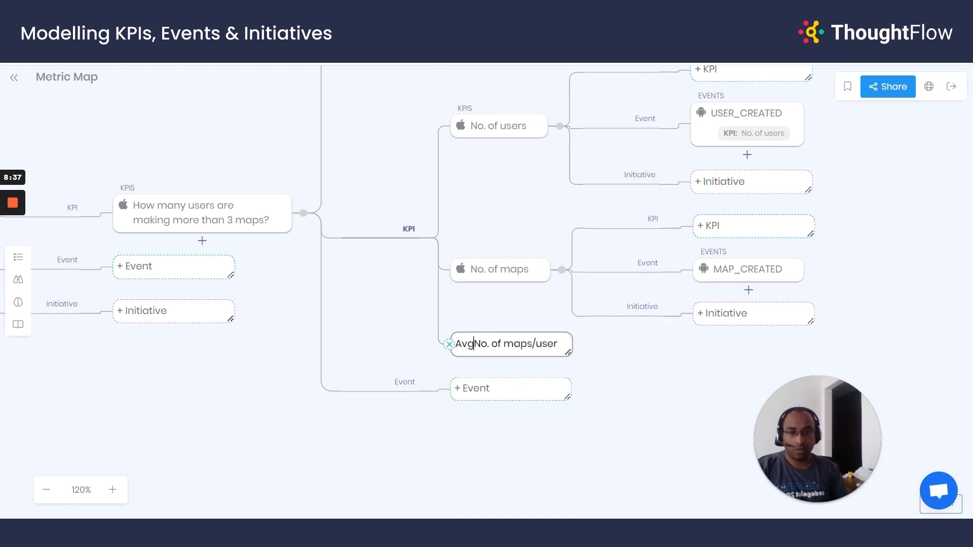
text(.)
key(shift+Right)
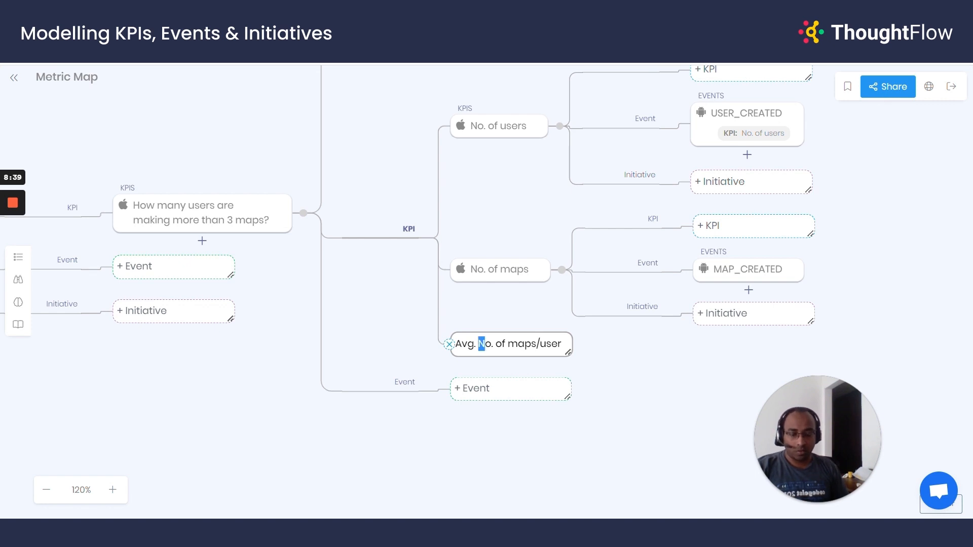
text(n)
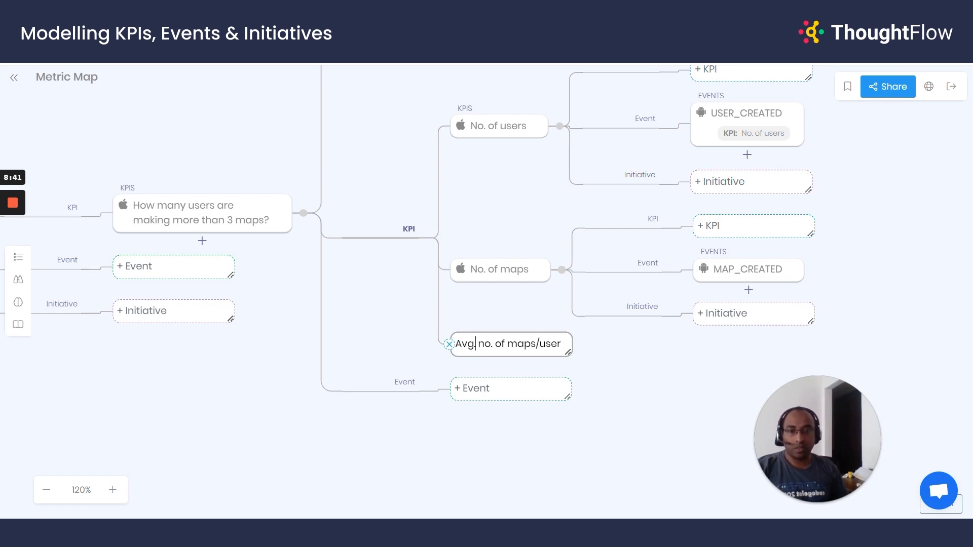
key(BackSpace)
key(Return)
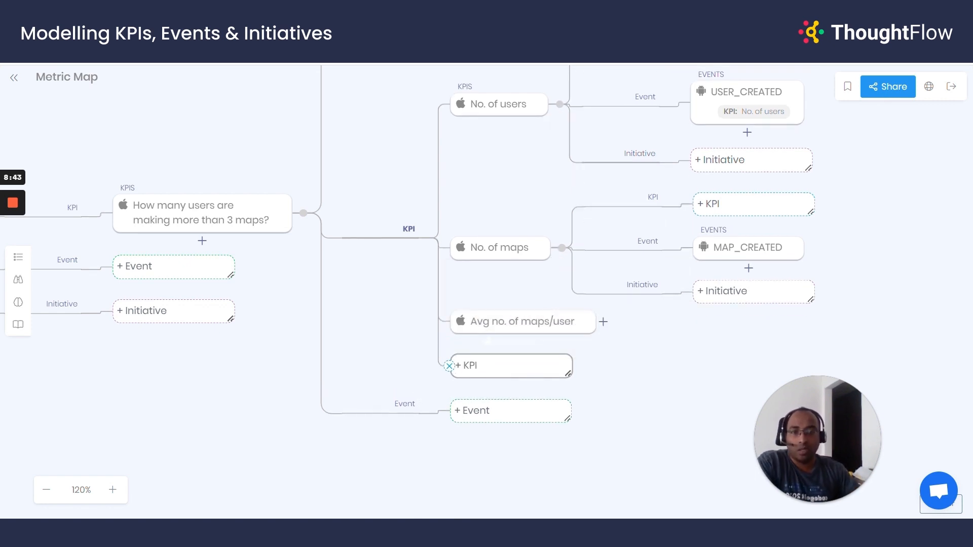
click(637, 376)
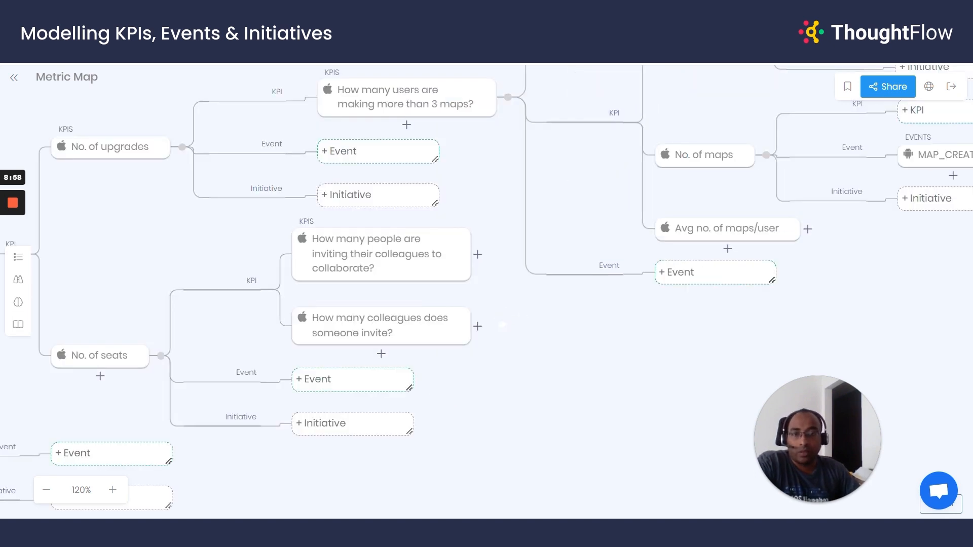
Step: Expand the KPI "How many people are inviting their colleagues to collaborate?" under No. of seats
drag(502, 326, 445, 337)
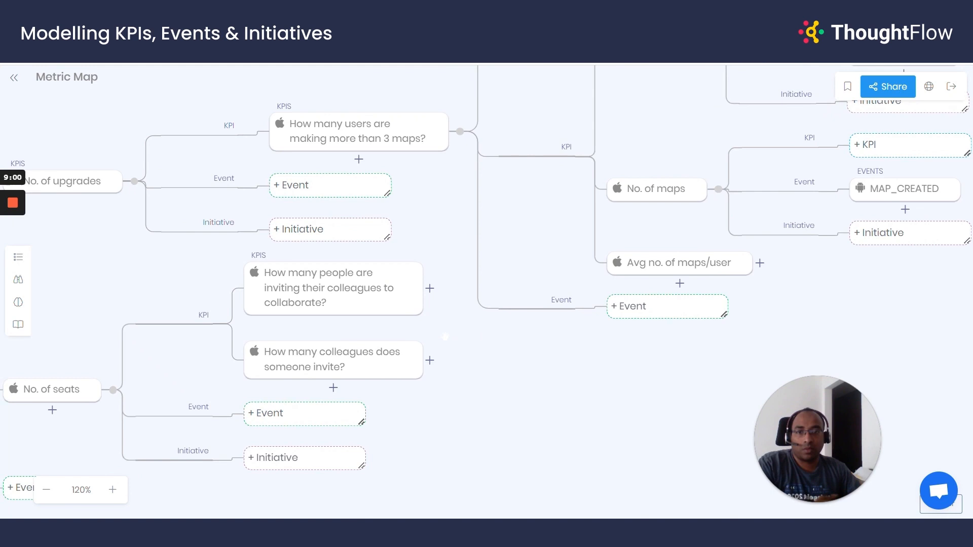
click(432, 289)
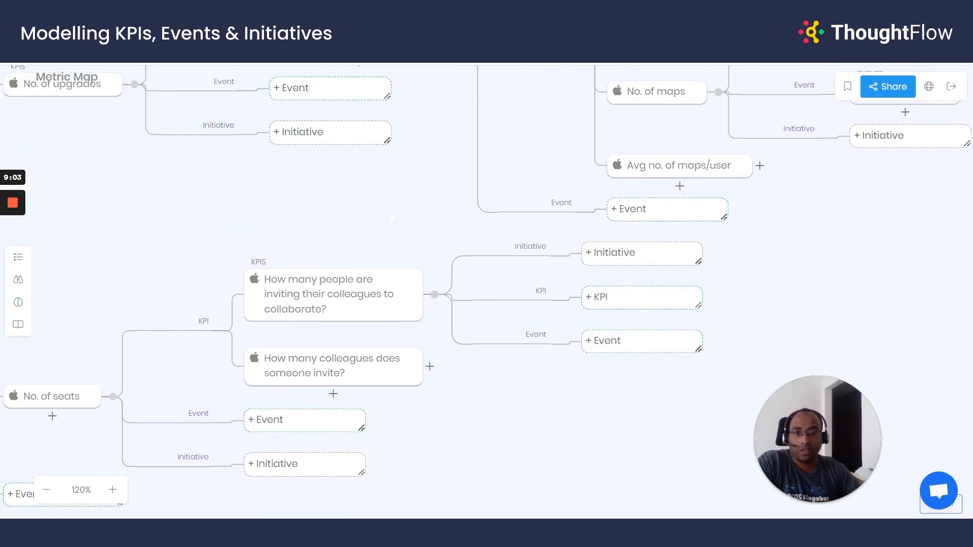